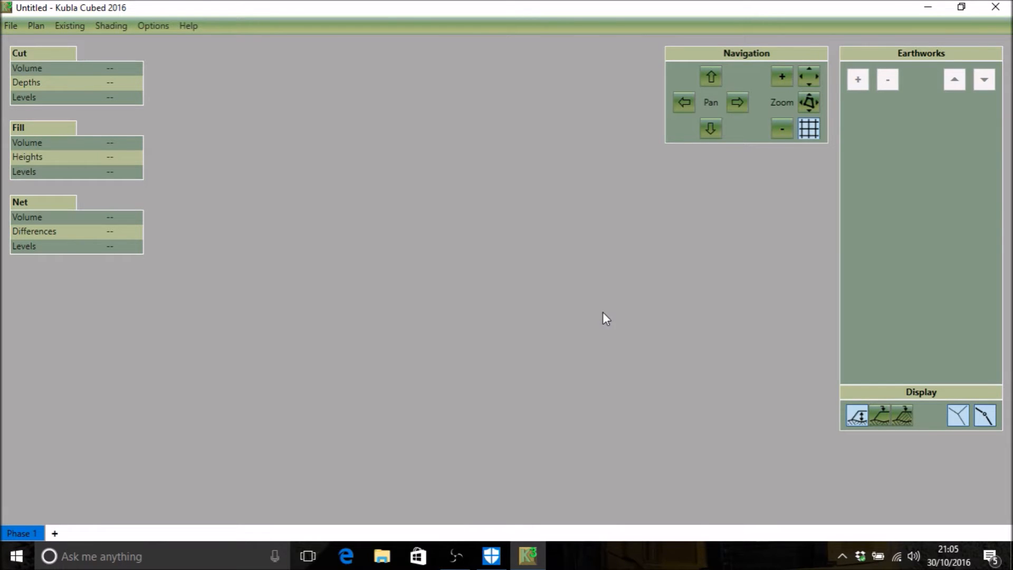
pyautogui.click(42, 26)
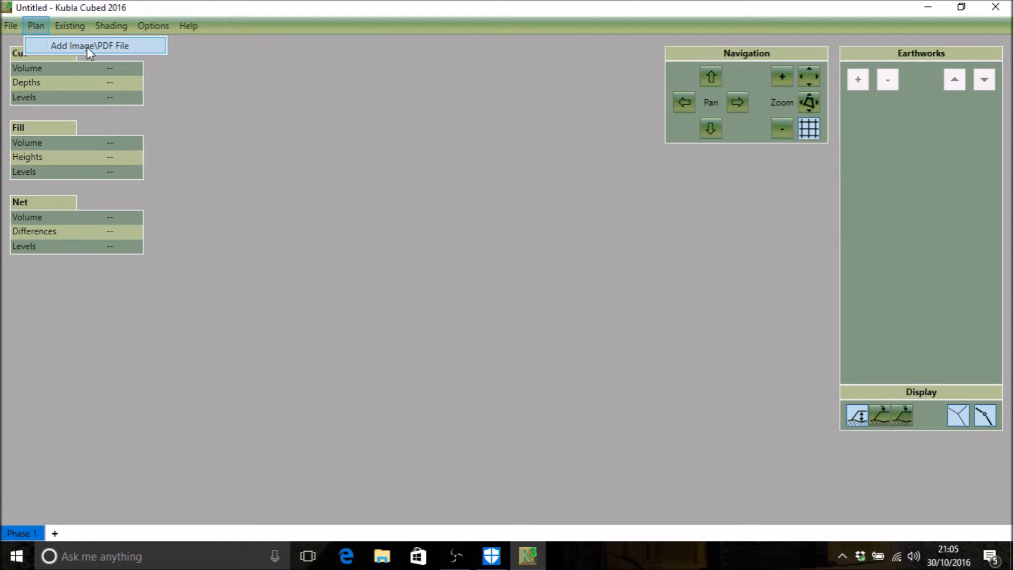
pyautogui.click(362, 96)
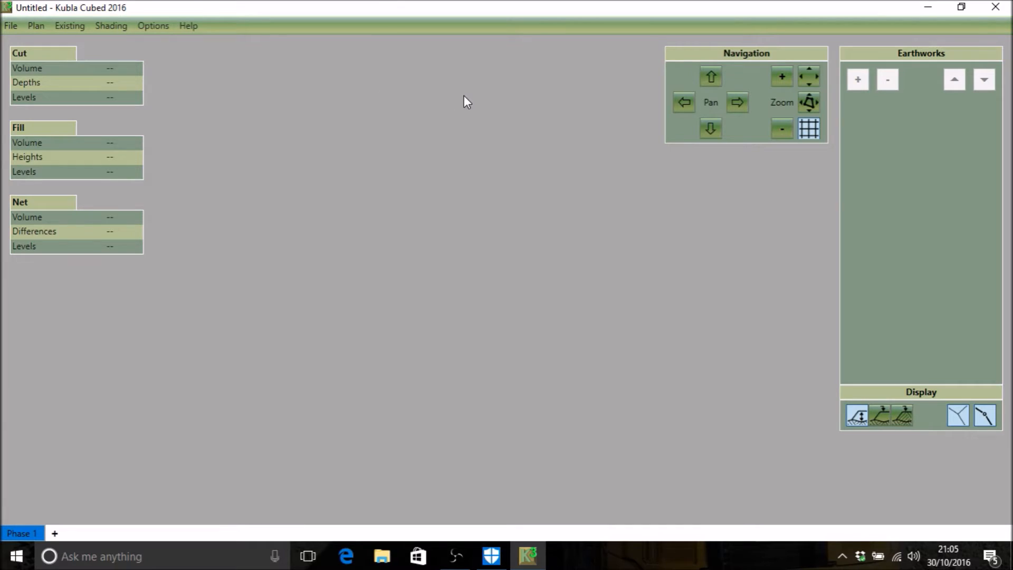
# Step: Open Building Site Plan.pdf from the desktop, examine the layout and corner coordinates on both sheets, and return to Kubla Cubed
pyautogui.click(929, 6)
pyautogui.doubleClick(305, 182)
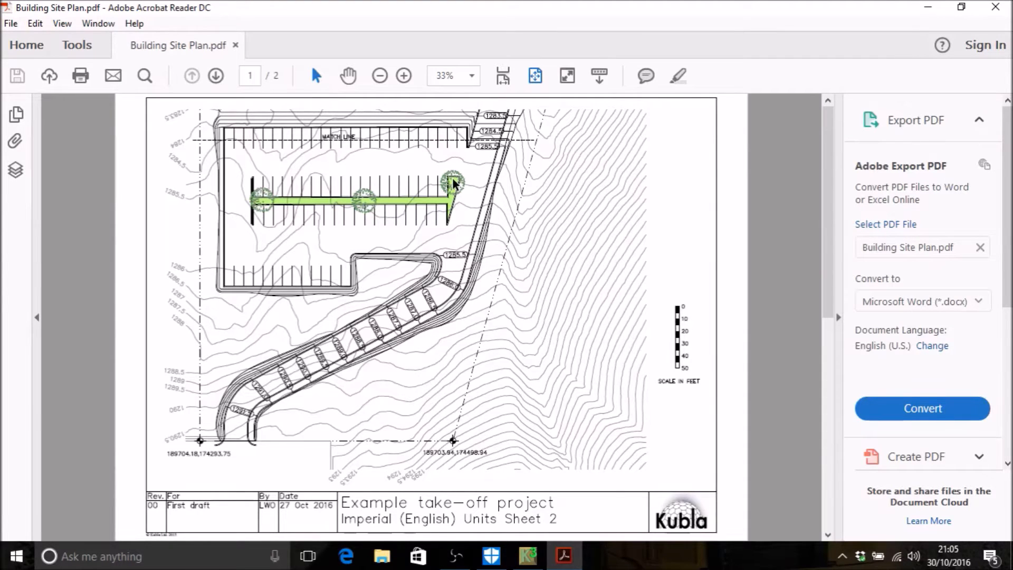
pyautogui.scroll(-2, 453, 183)
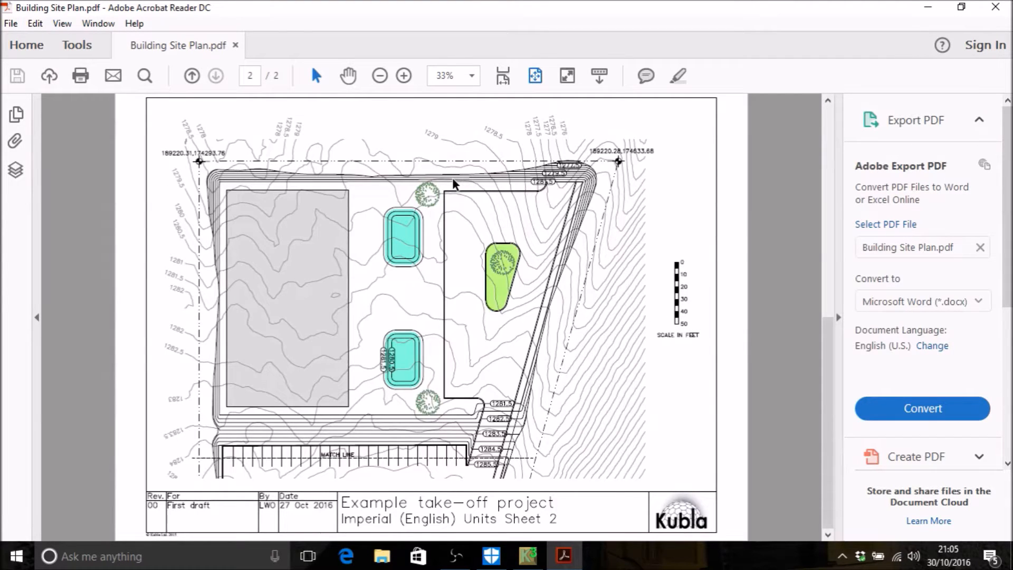
pyautogui.scroll(2, 456, 193)
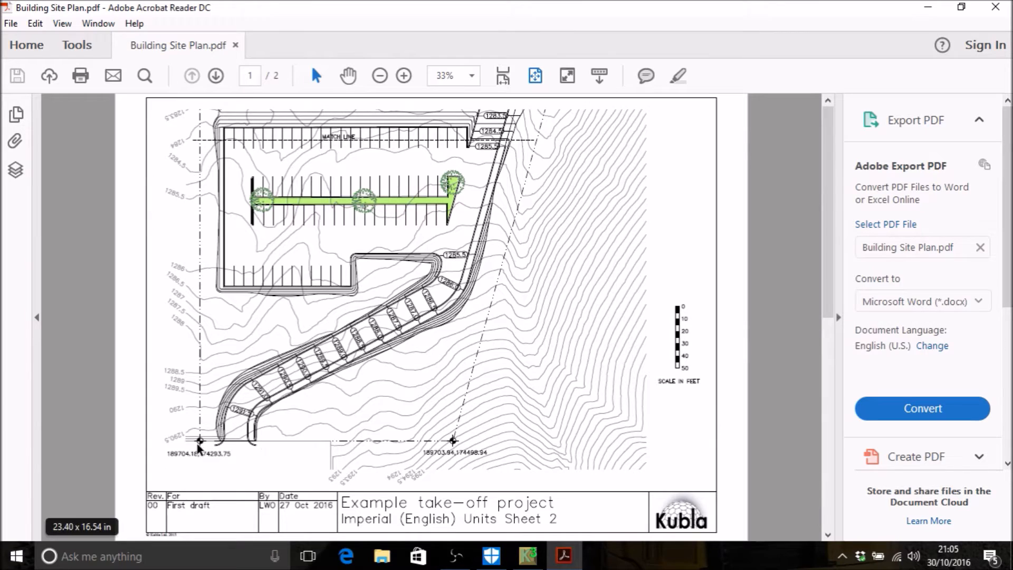
pyautogui.scroll(-3, 462, 442)
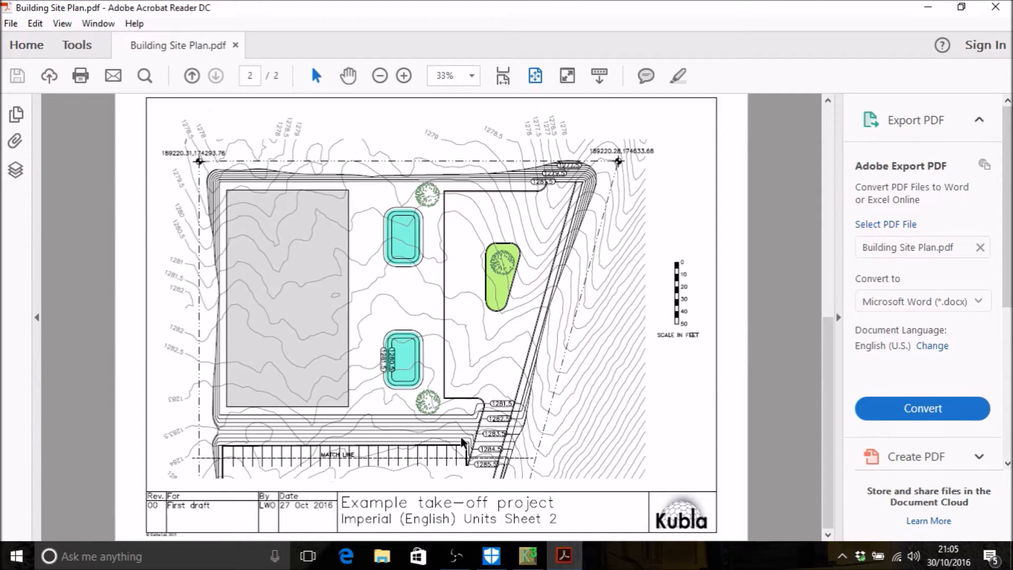
pyautogui.scroll(3, 463, 442)
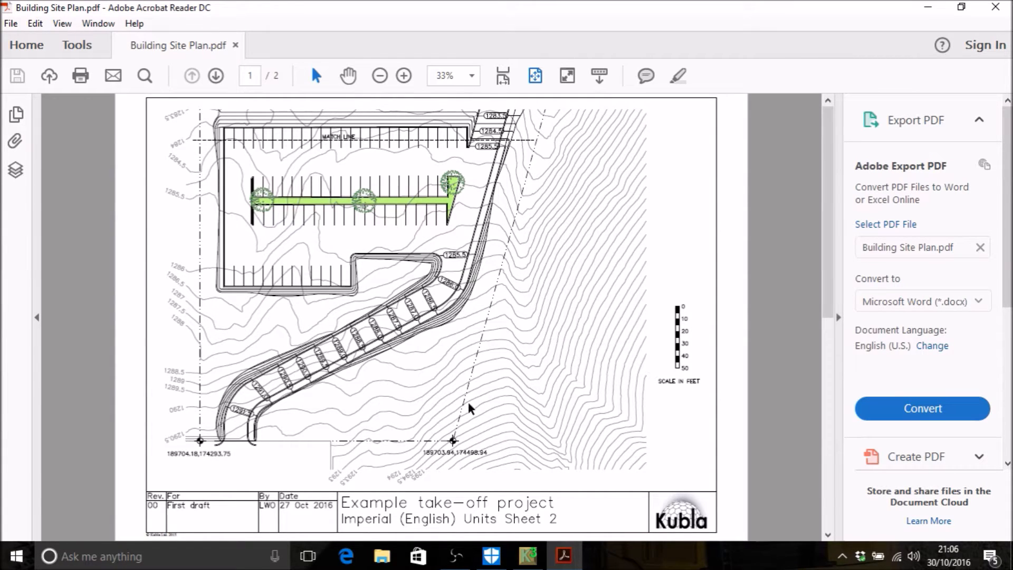
pyautogui.moveTo(175, 518)
pyautogui.click(999, 7)
pyautogui.click(528, 555)
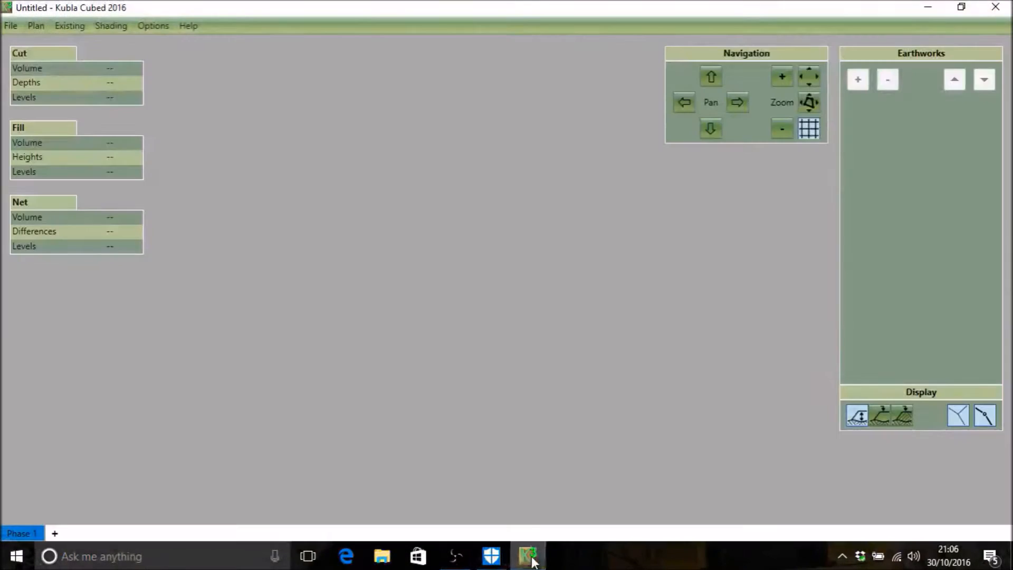
# Step: Add page 1 of Building Site Plan.pdf as the site plan at a scale of 1:250 and maximise its editing window
pyautogui.click(37, 26)
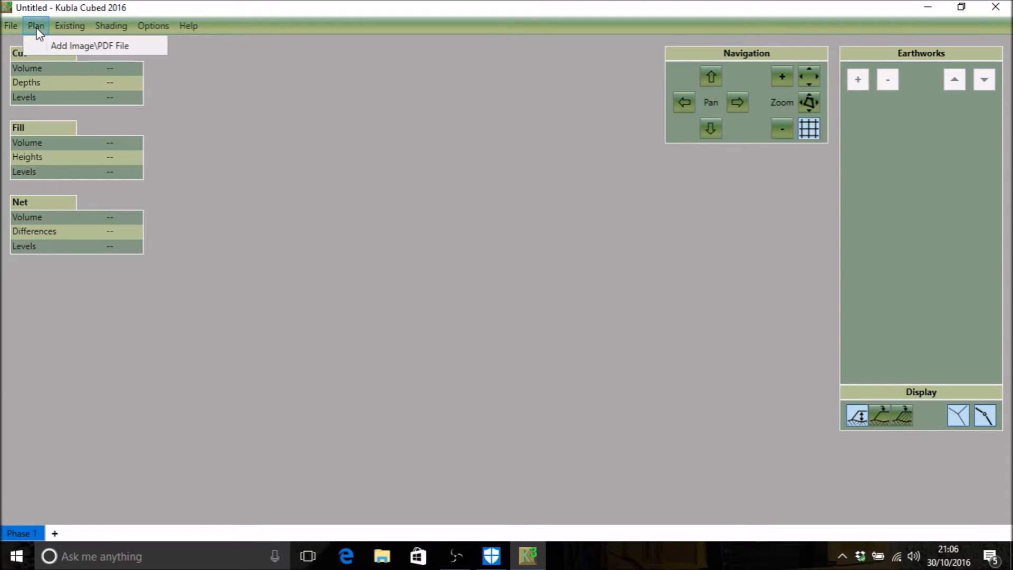
pyautogui.click(57, 40)
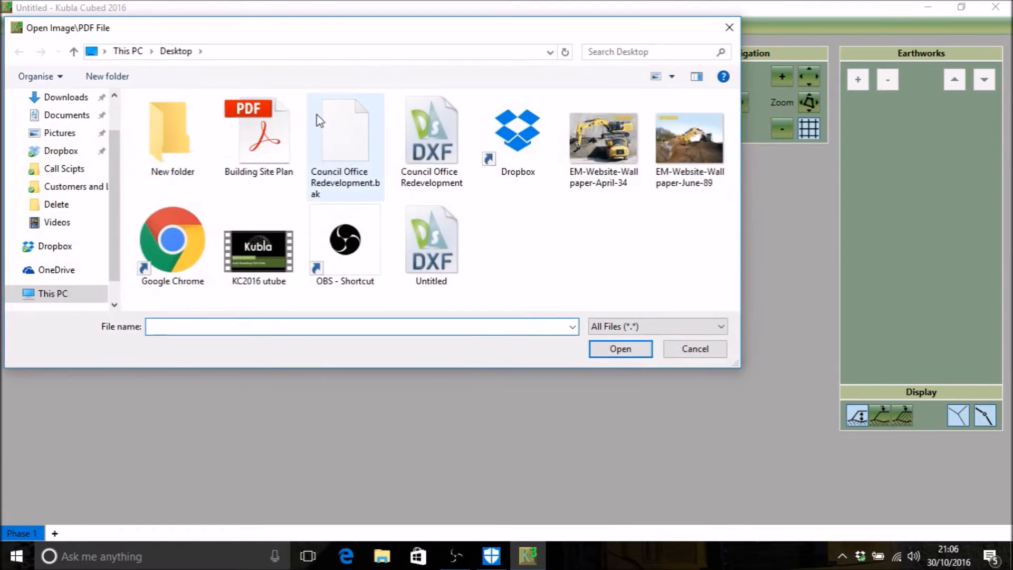
pyautogui.click(260, 153)
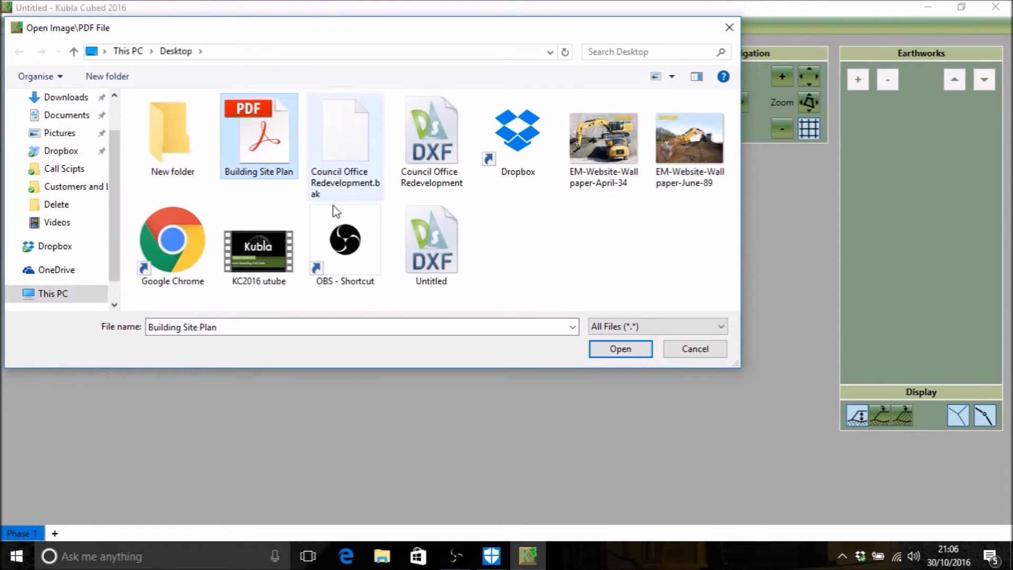
pyautogui.click(624, 356)
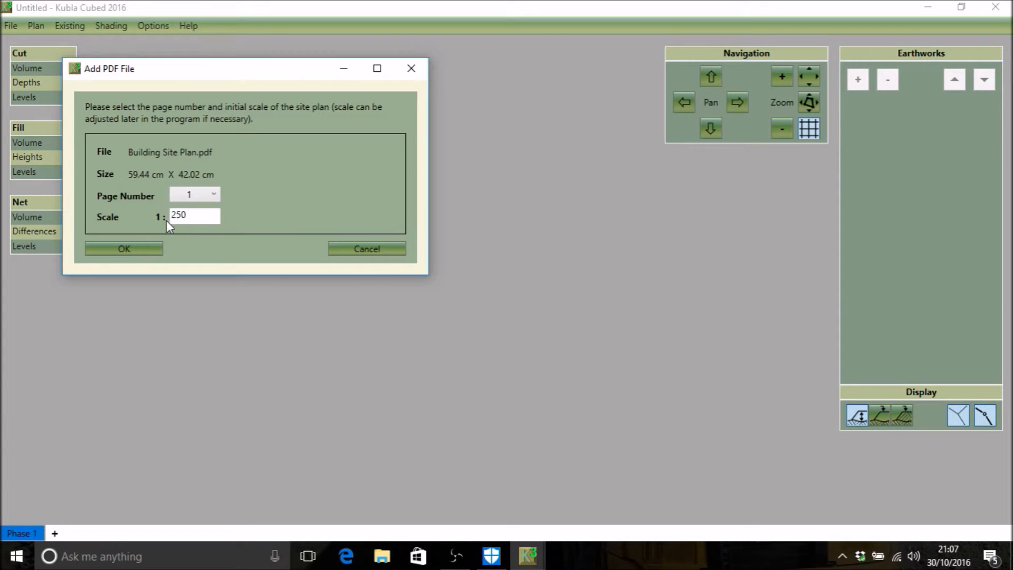
pyautogui.click(124, 249)
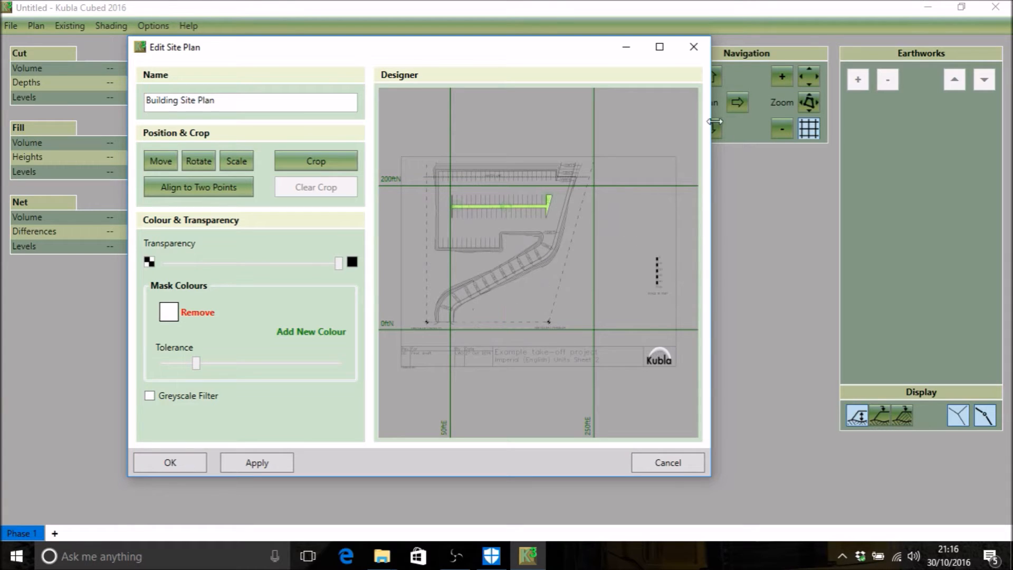
pyautogui.click(660, 47)
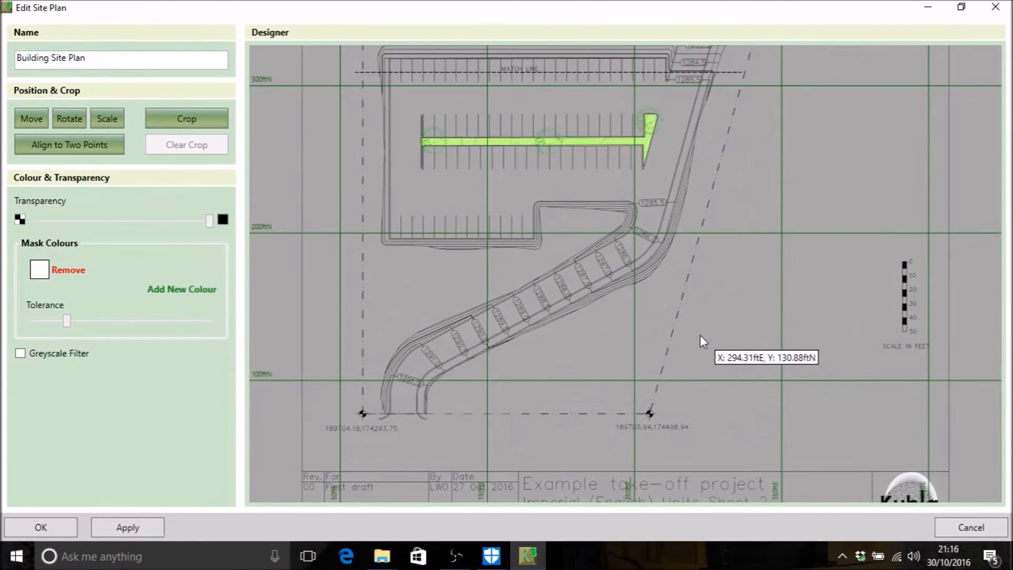
# Step: Measure the 0 to 50 ft scale bar on the site plan to check the plan's scale
pyautogui.scroll(-1, 781, 277)
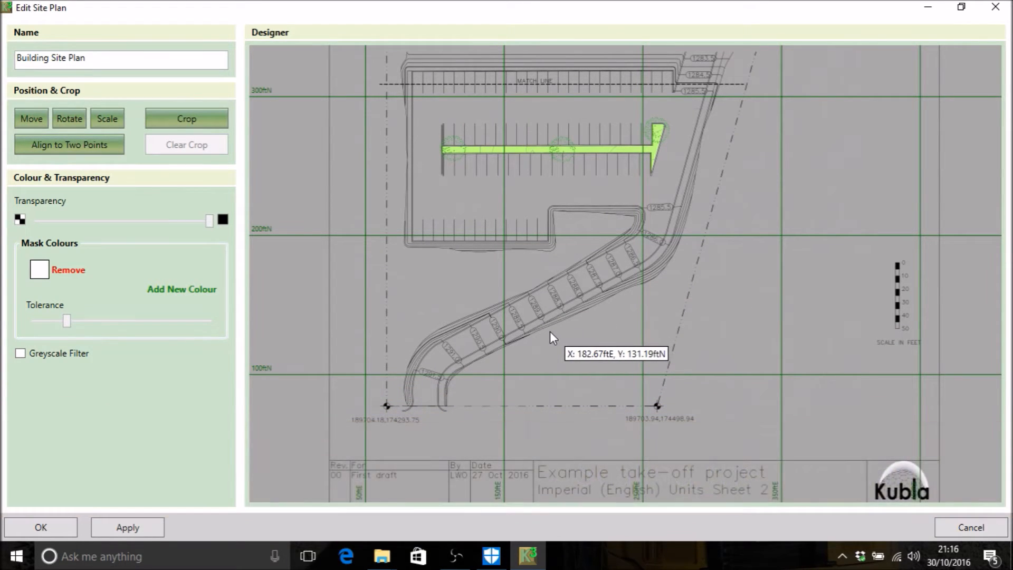
pyautogui.scroll(2, 553, 306)
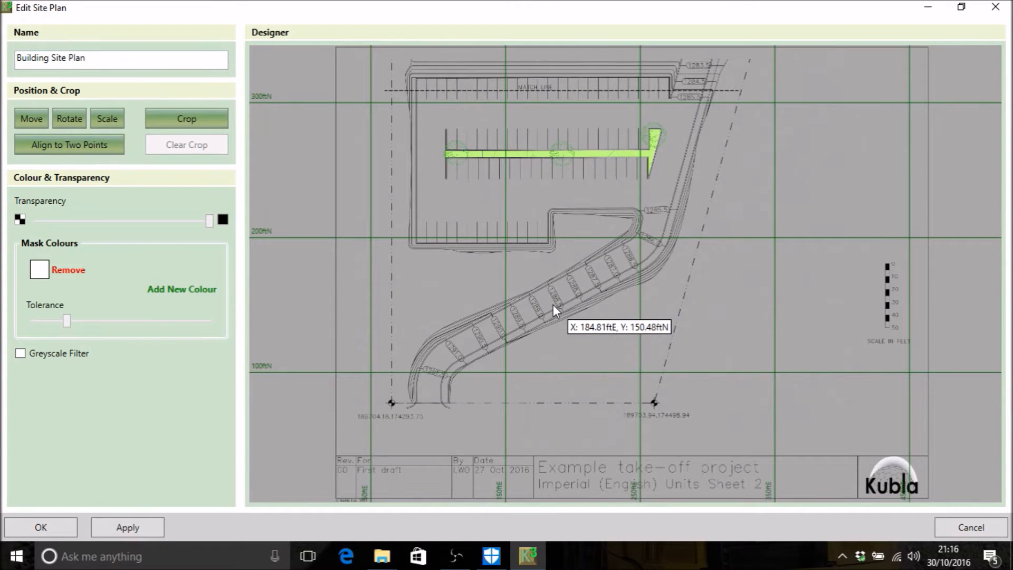
pyautogui.scroll(1, 553, 305)
pyautogui.scroll(2, 562, 325)
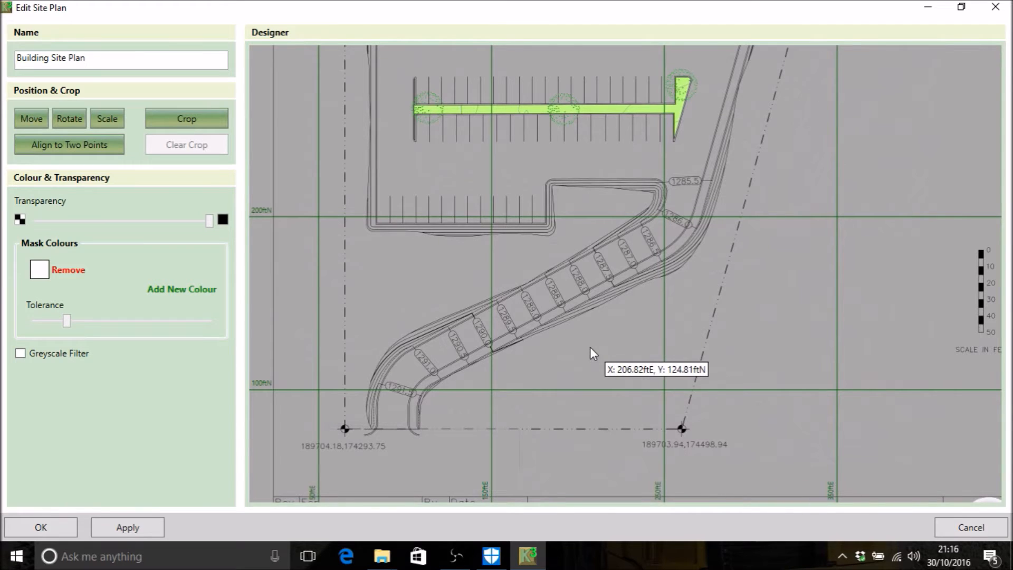
pyautogui.scroll(-3, 607, 346)
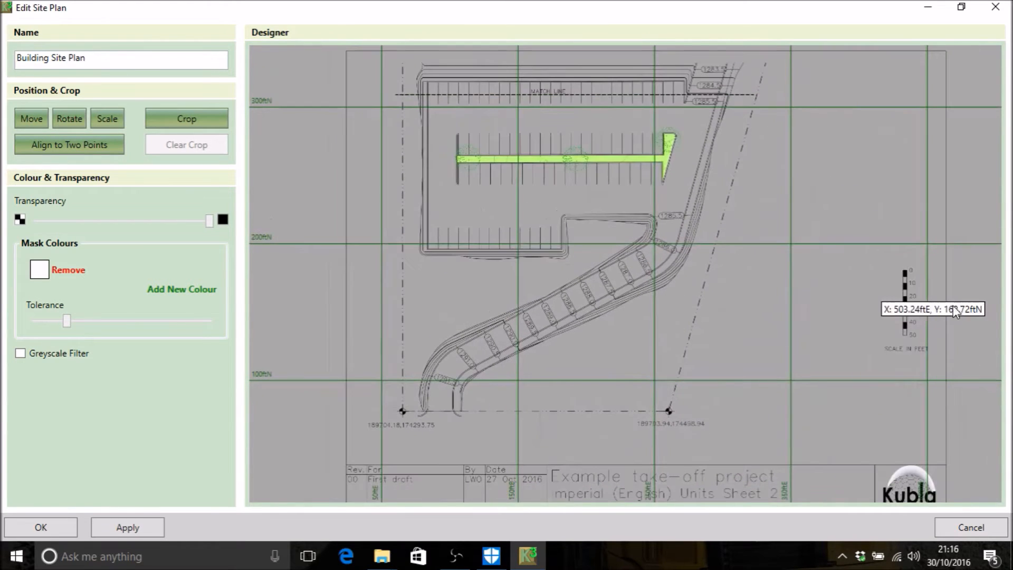
pyautogui.moveTo(927, 301); pyautogui.dragTo(763, 255)
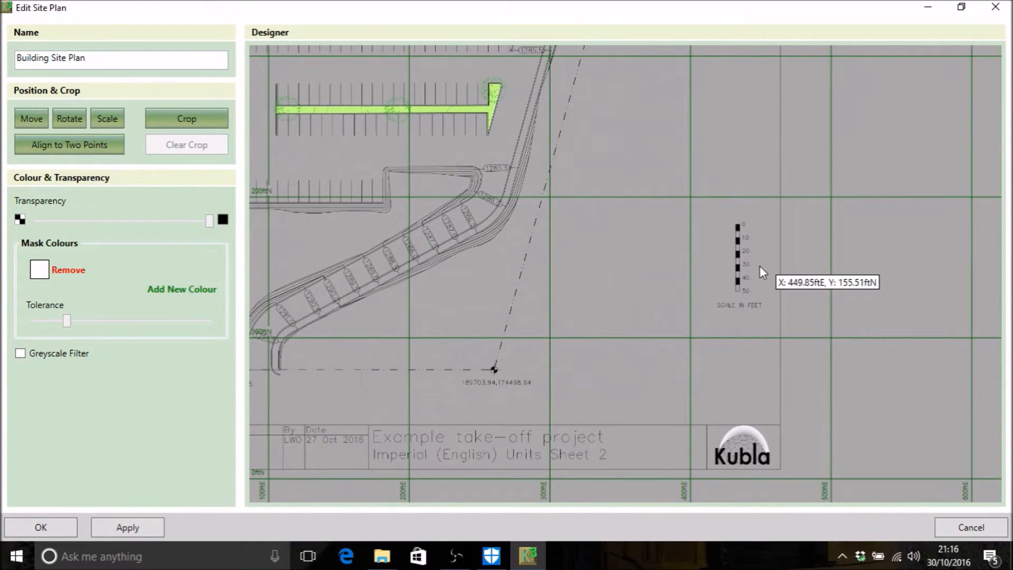
pyautogui.scroll(2, 759, 265)
pyautogui.scroll(4, 739, 277)
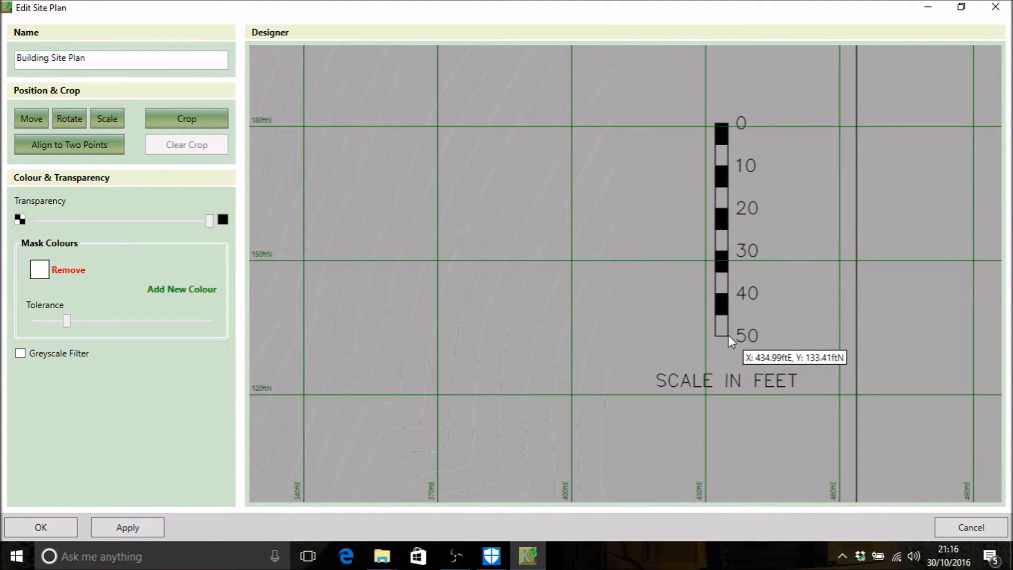
pyautogui.moveTo(729, 335); pyautogui.dragTo(730, 123)
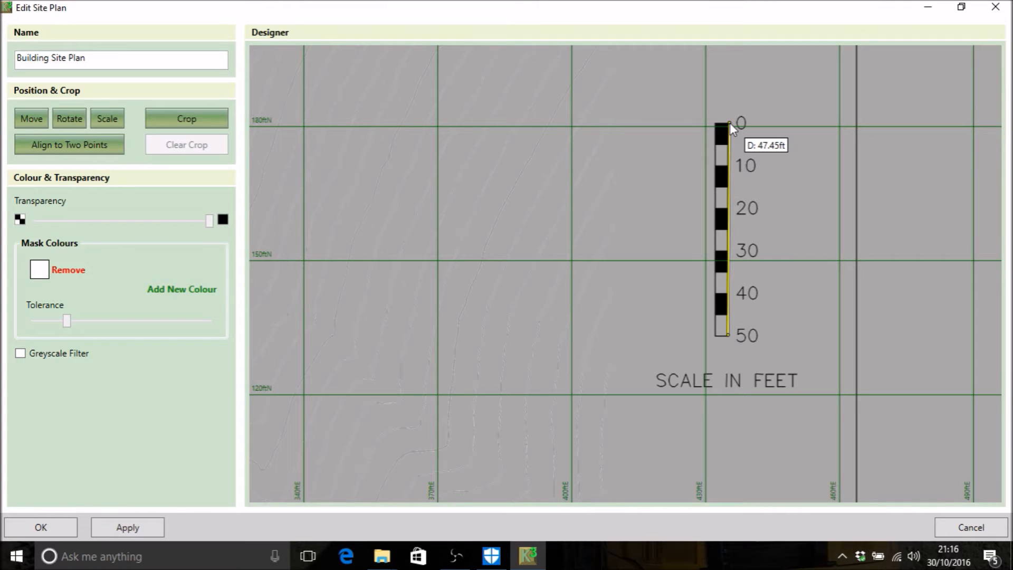
pyautogui.moveTo(730, 123); pyautogui.dragTo(730, 123)
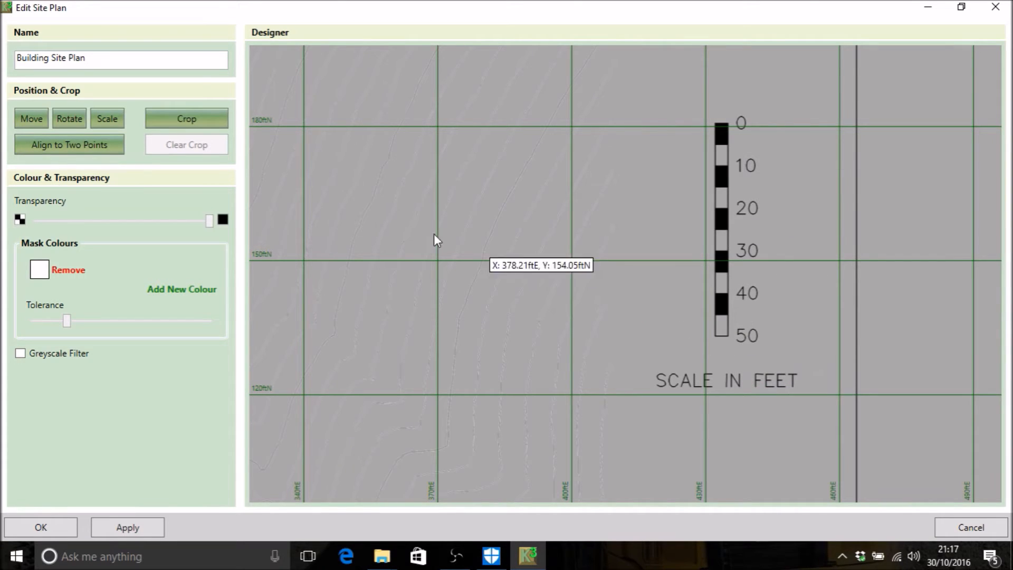
# Step: Rescale the site plan by tracing the full scale bar with a length of 50 ft, and measure the bar again
pyautogui.click(106, 119)
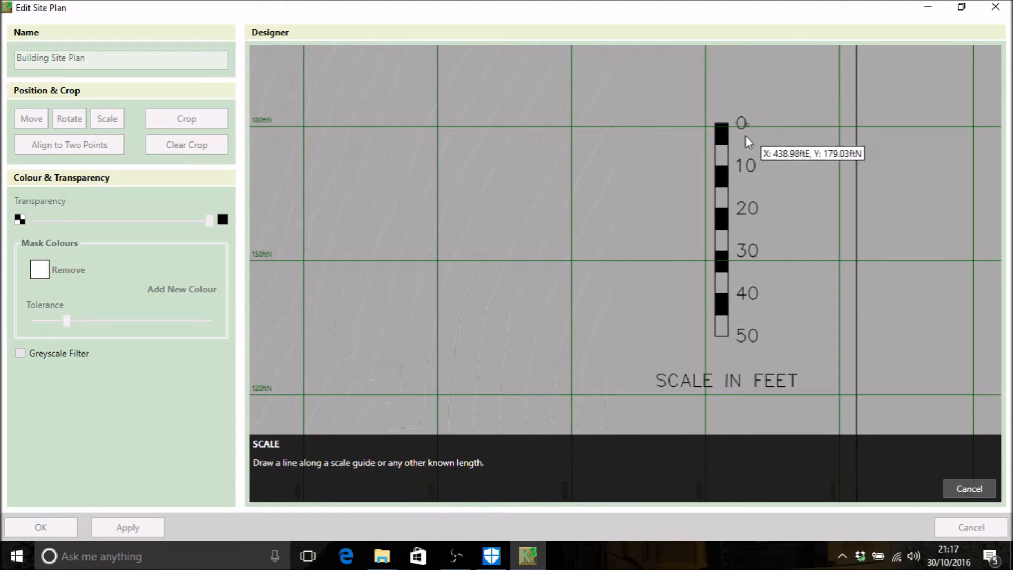
pyautogui.moveTo(726, 126); pyautogui.dragTo(726, 336)
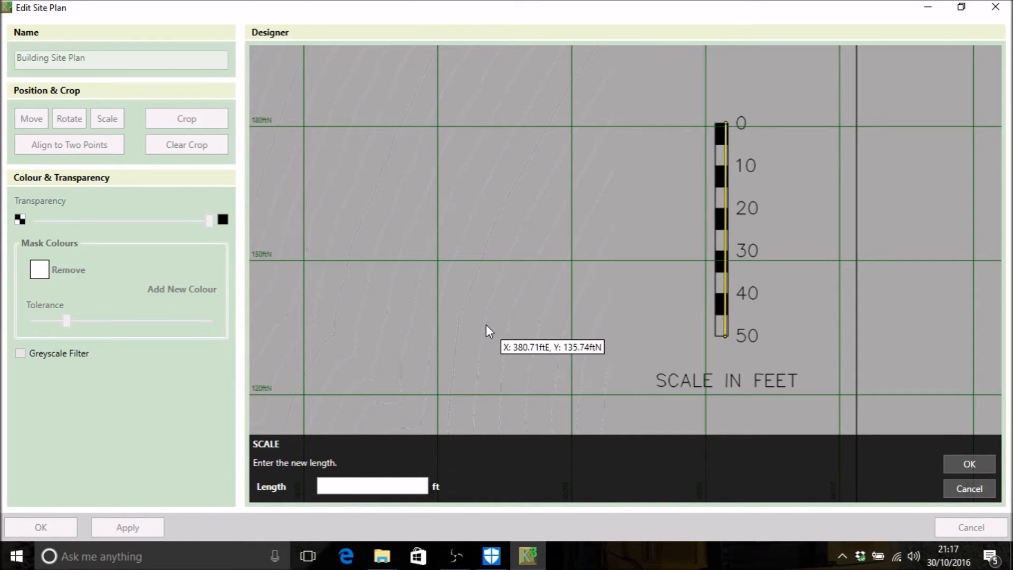
pyautogui.click(404, 486)
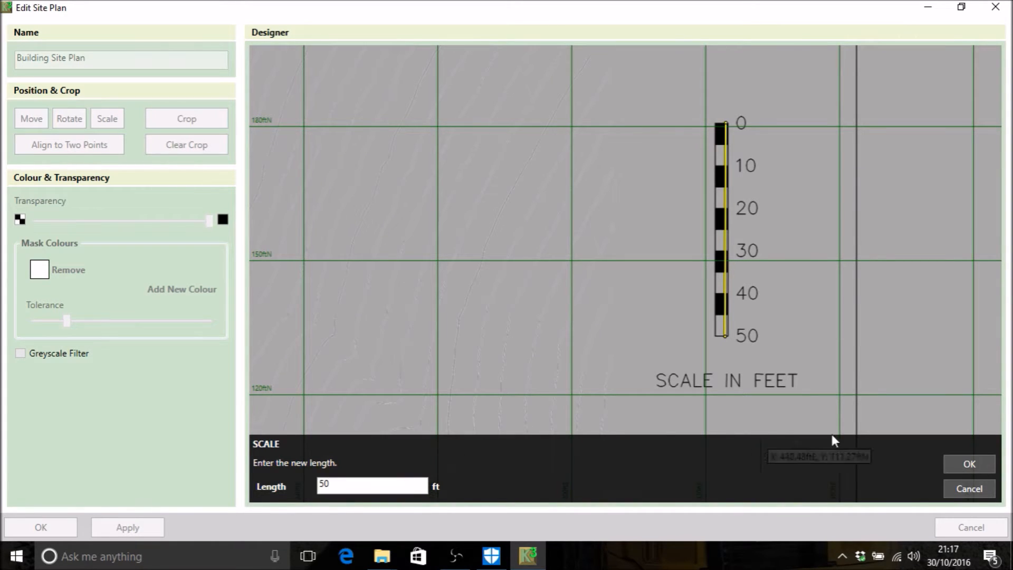
pyautogui.click(979, 465)
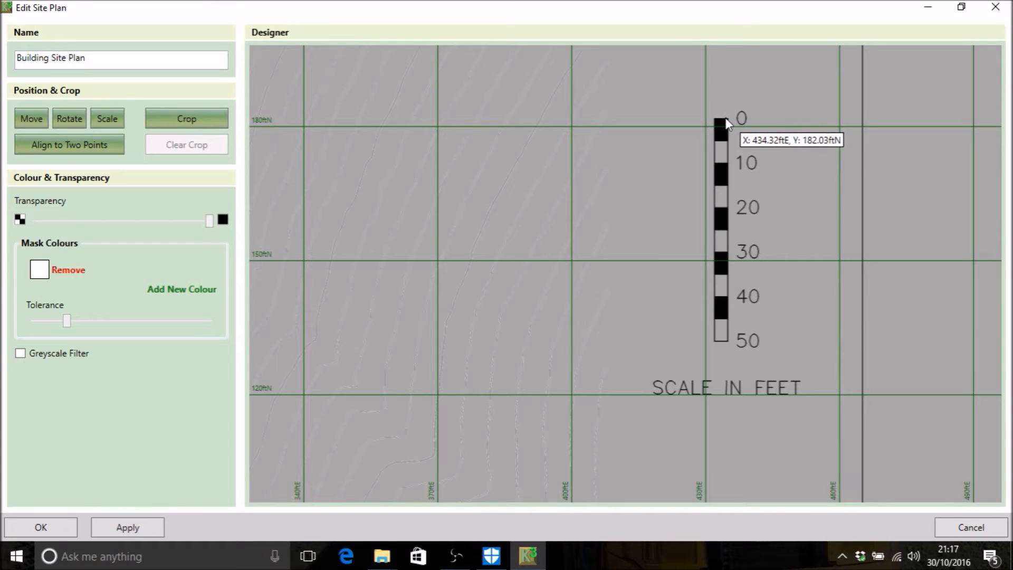
pyautogui.moveTo(726, 120); pyautogui.dragTo(728, 341)
# Step: Rotate the site plan by drawing a north arrow along the match line, from its left end to its right end
pyautogui.scroll(-3, 508, 296)
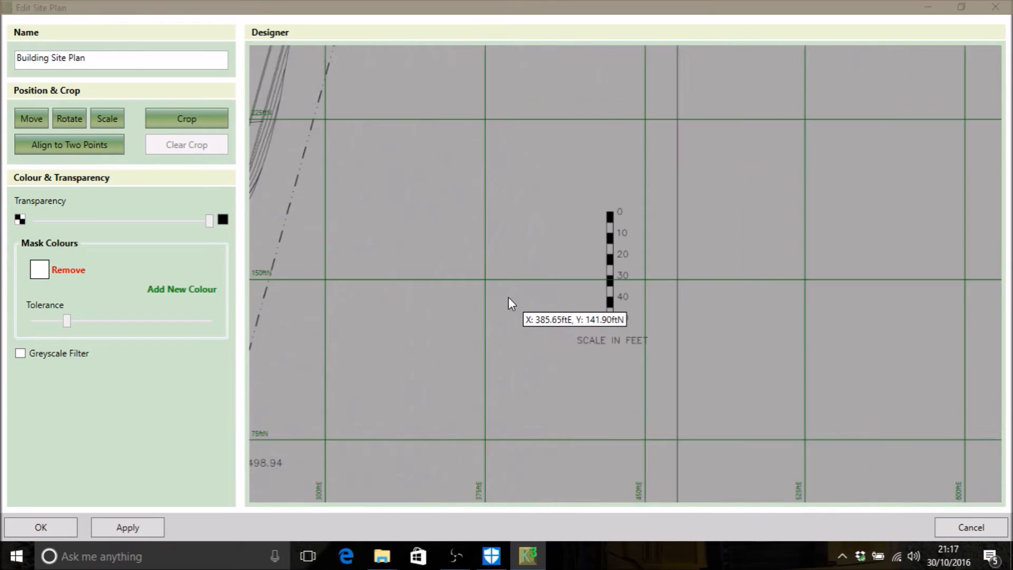
pyautogui.scroll(-3, 499, 297)
pyautogui.moveTo(382, 245); pyautogui.dragTo(675, 235)
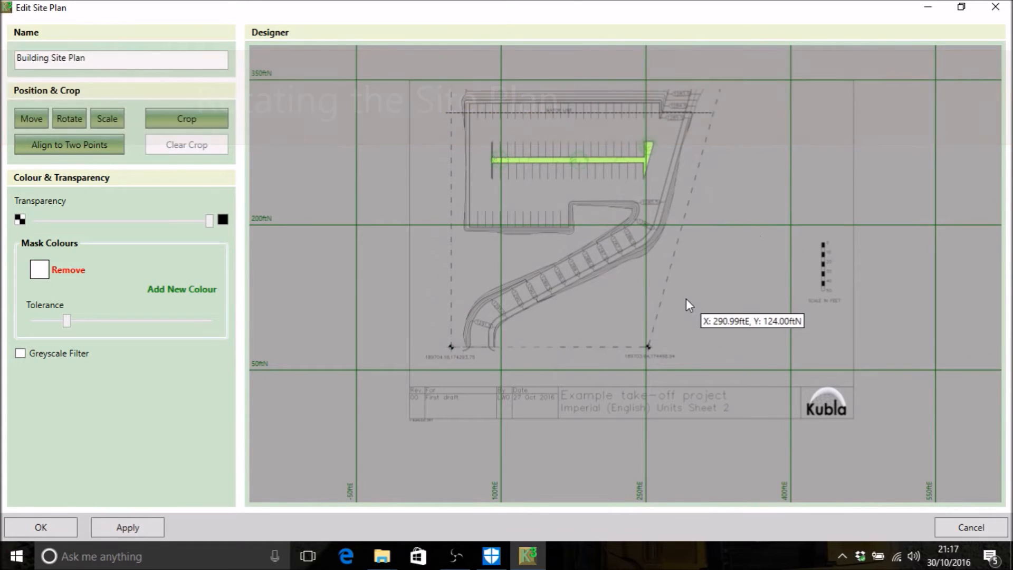
pyautogui.scroll(1, 606, 268)
pyautogui.moveTo(553, 266); pyautogui.dragTo(512, 256)
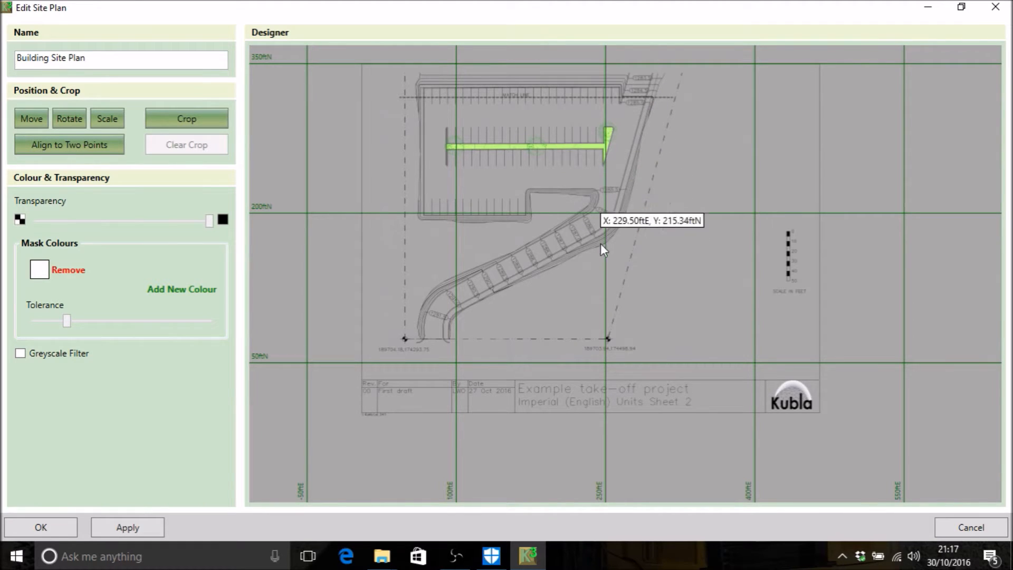
pyautogui.scroll(2, 606, 270)
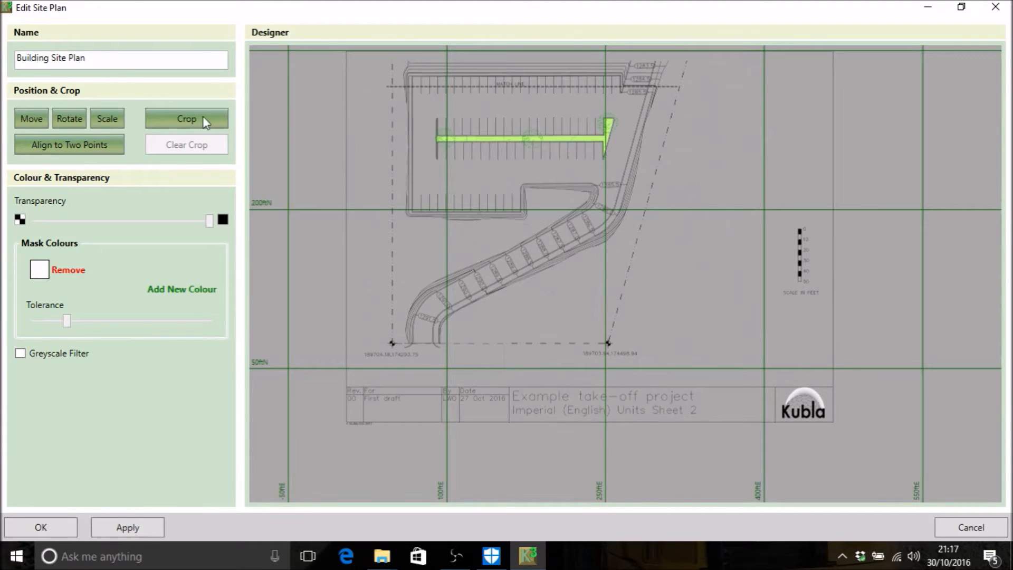
pyautogui.click(81, 120)
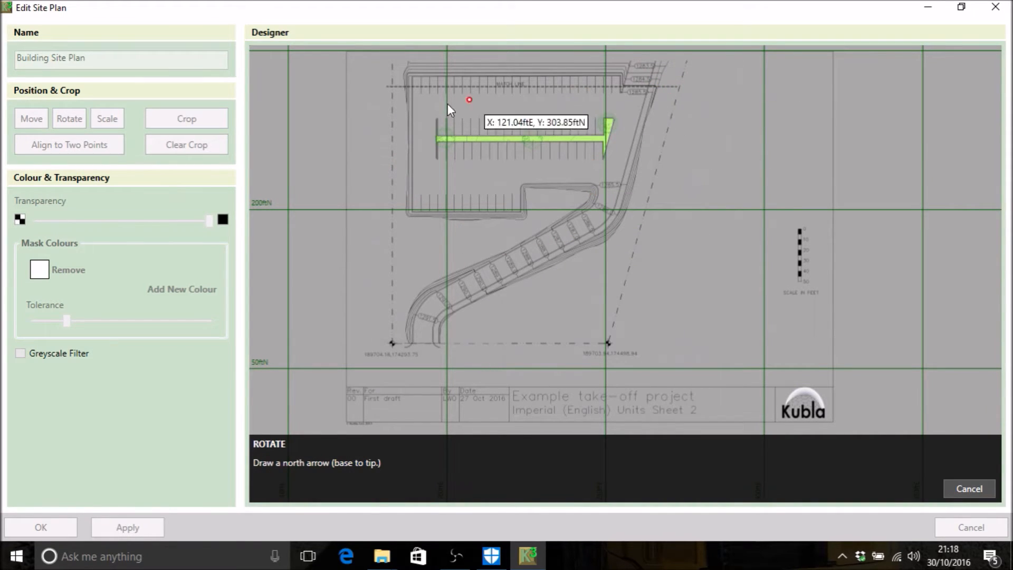
pyautogui.click(392, 87)
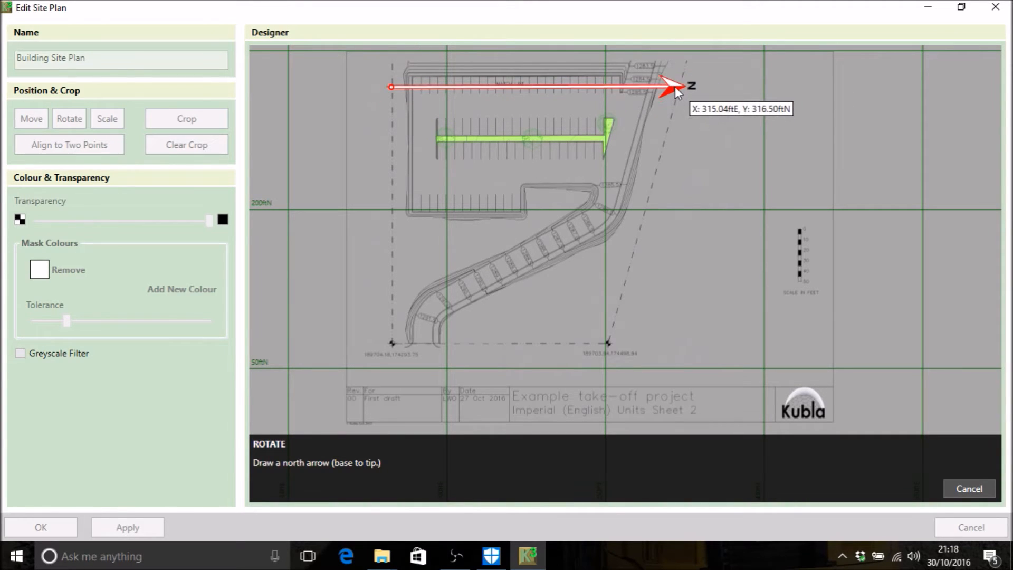
pyautogui.click(676, 89)
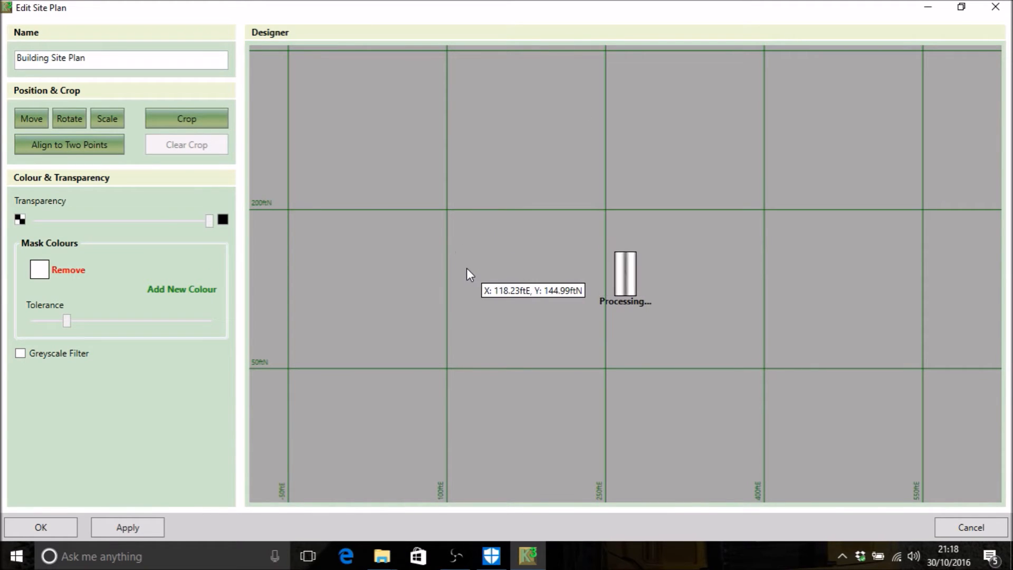
pyautogui.scroll(4, 569, 398)
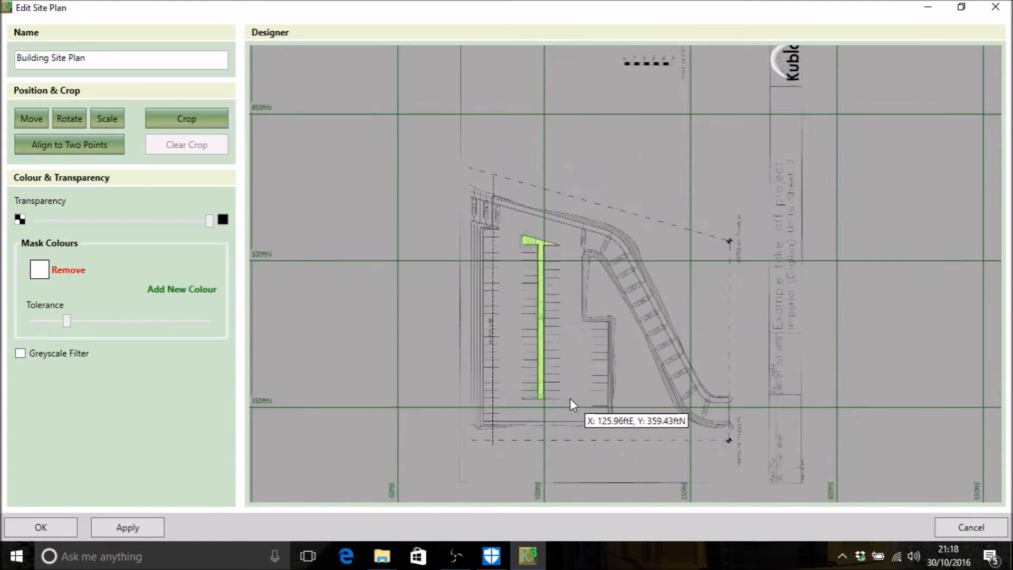
pyautogui.moveTo(553, 377); pyautogui.dragTo(591, 220, button='middle')
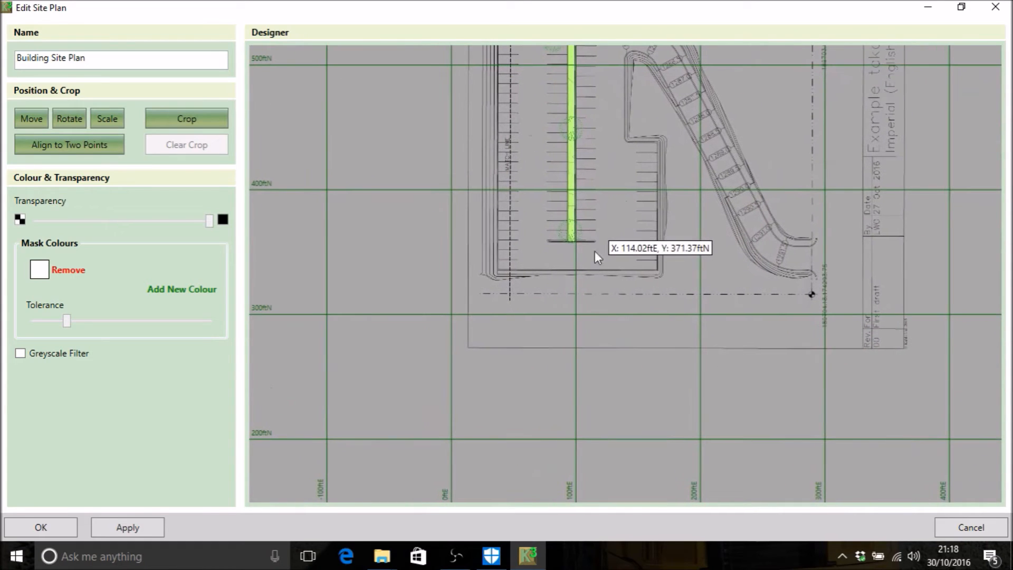
# Step: Examine the rotated site plan against the grid, from the survey markers beside the access road to the match line
pyautogui.scroll(-2, 570, 221)
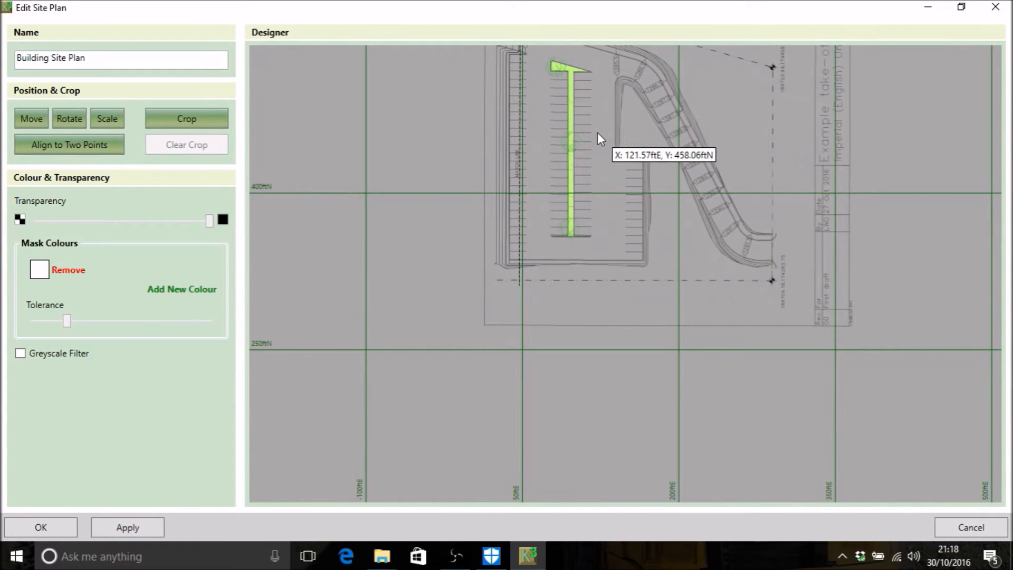
pyautogui.moveTo(598, 132); pyautogui.dragTo(575, 216, button='middle')
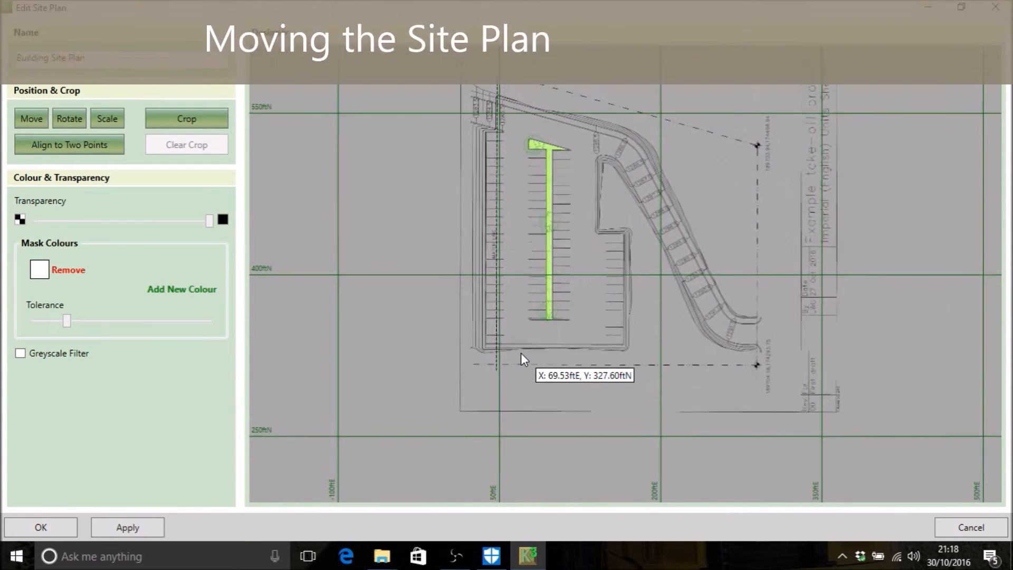
pyautogui.scroll(5, 521, 364)
pyautogui.moveTo(693, 272); pyautogui.dragTo(484, 204, button='middle')
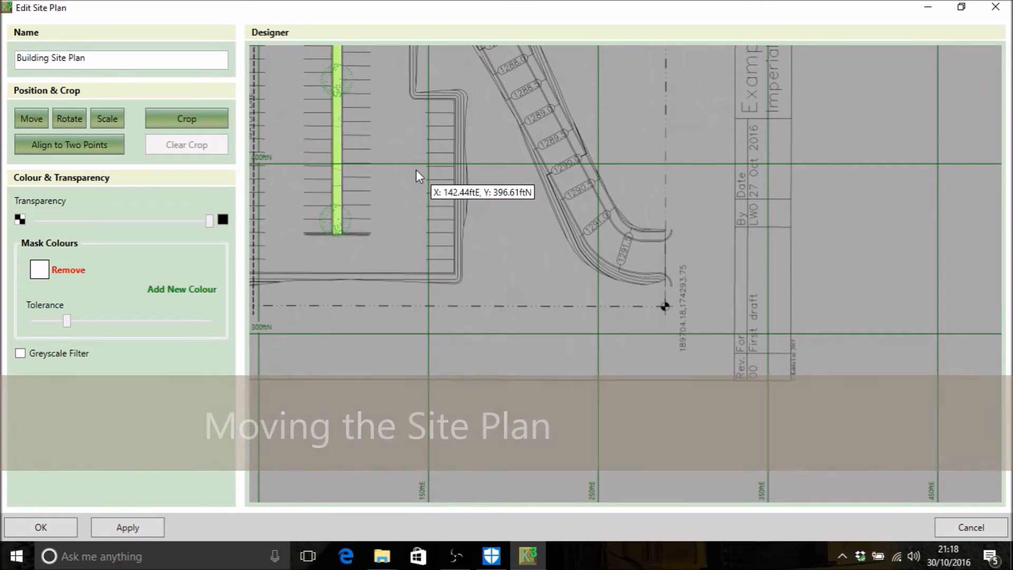
pyautogui.scroll(-5, 372, 172)
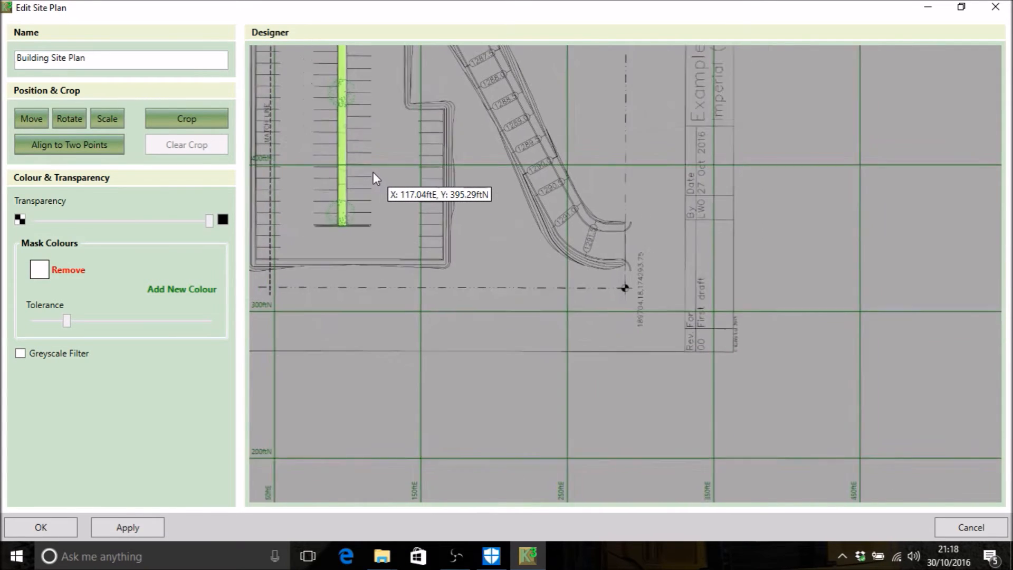
pyautogui.scroll(1, 353, 160)
pyautogui.moveTo(384, 220); pyautogui.dragTo(492, 339)
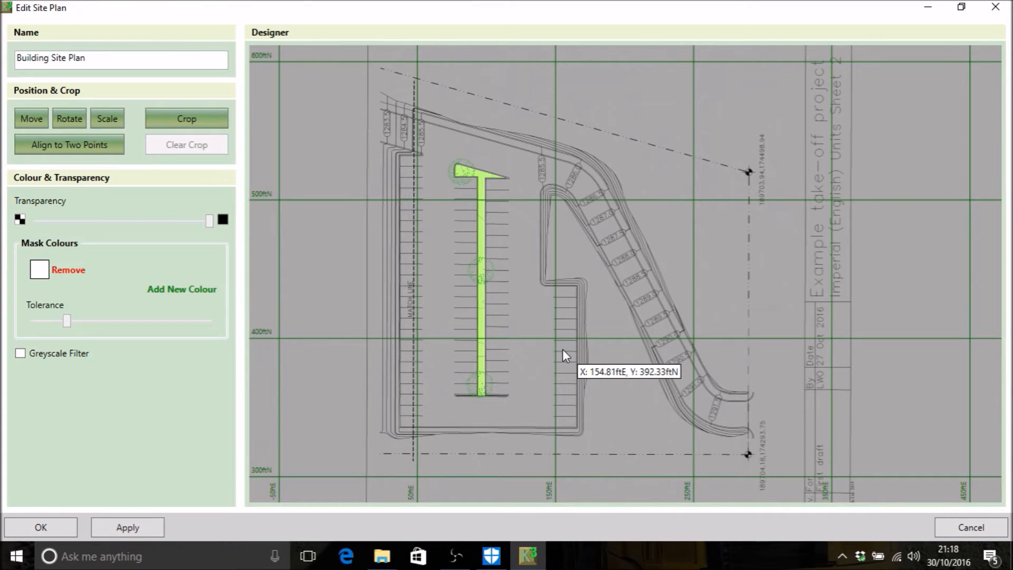
pyautogui.moveTo(577, 334); pyautogui.dragTo(539, 276, button='middle')
pyautogui.scroll(1, 540, 277)
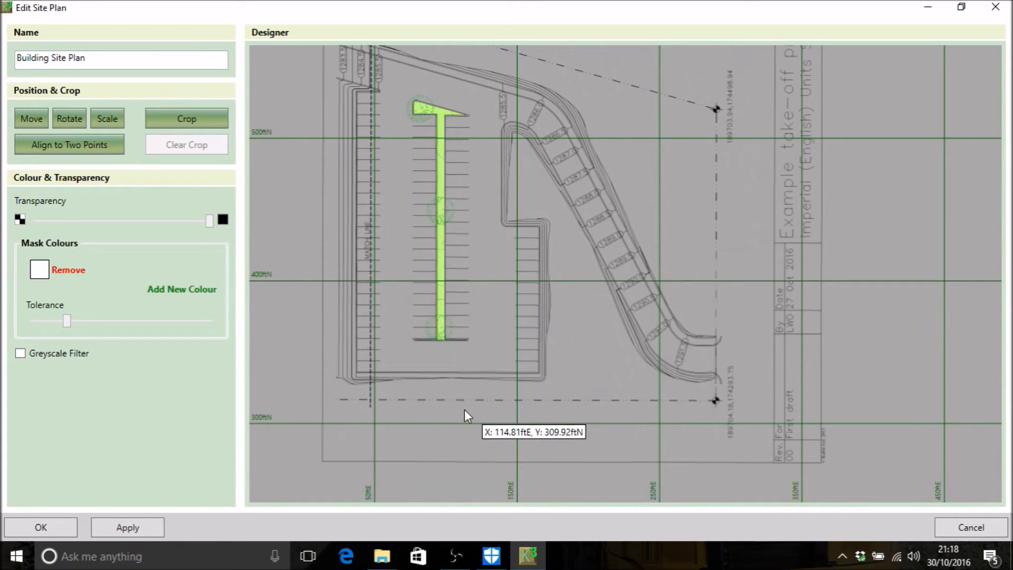
pyautogui.scroll(1, 407, 103)
pyautogui.moveTo(408, 103); pyautogui.dragTo(442, 188, button='middle')
pyautogui.scroll(-1, 429, 182)
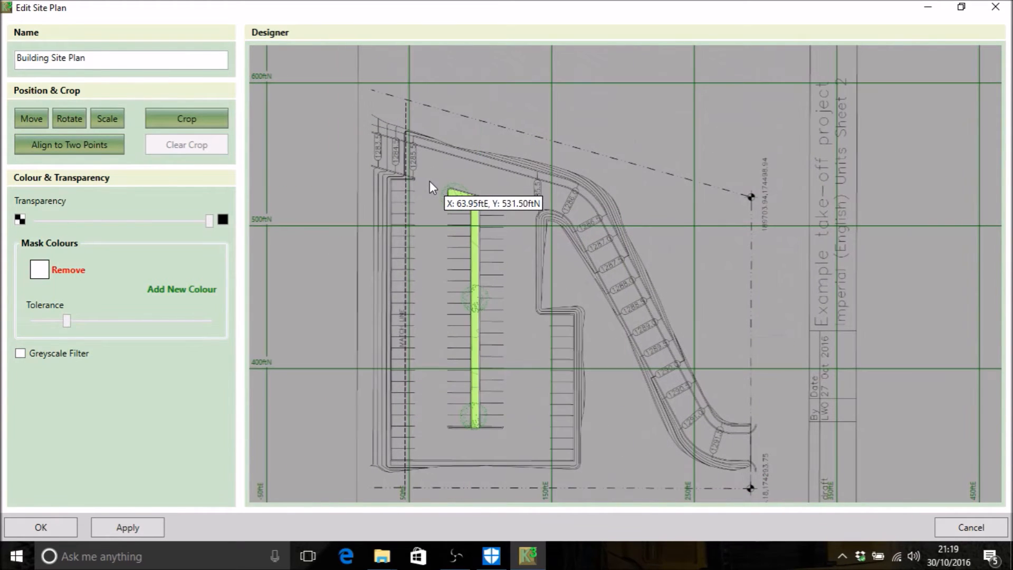
pyautogui.scroll(2, 430, 182)
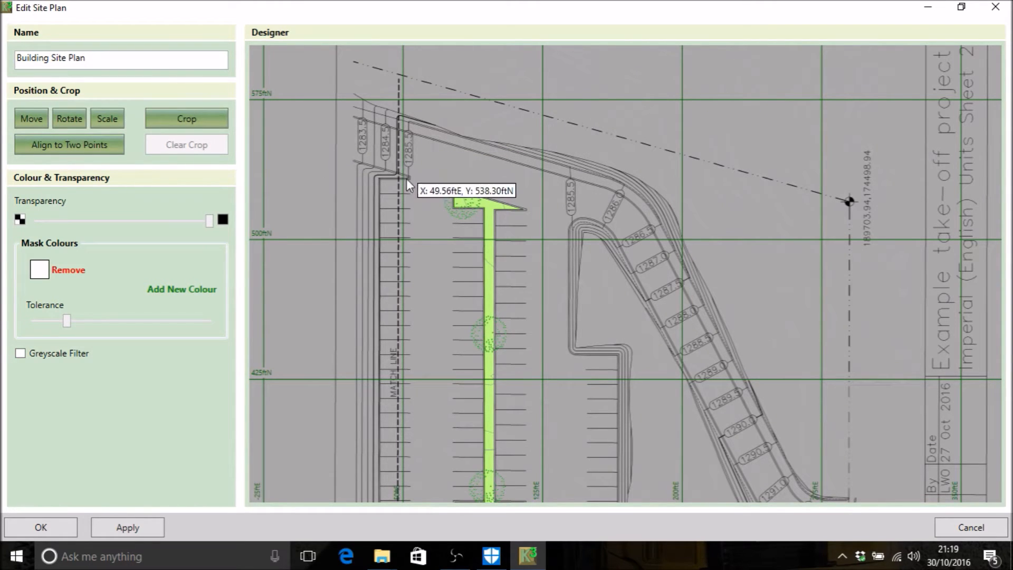
# Step: Move the site plan using the southern survey marker as base point, placing it at 189704.18 ftE, 174293.75 ftN
pyautogui.moveTo(480, 428); pyautogui.dragTo(345, 142)
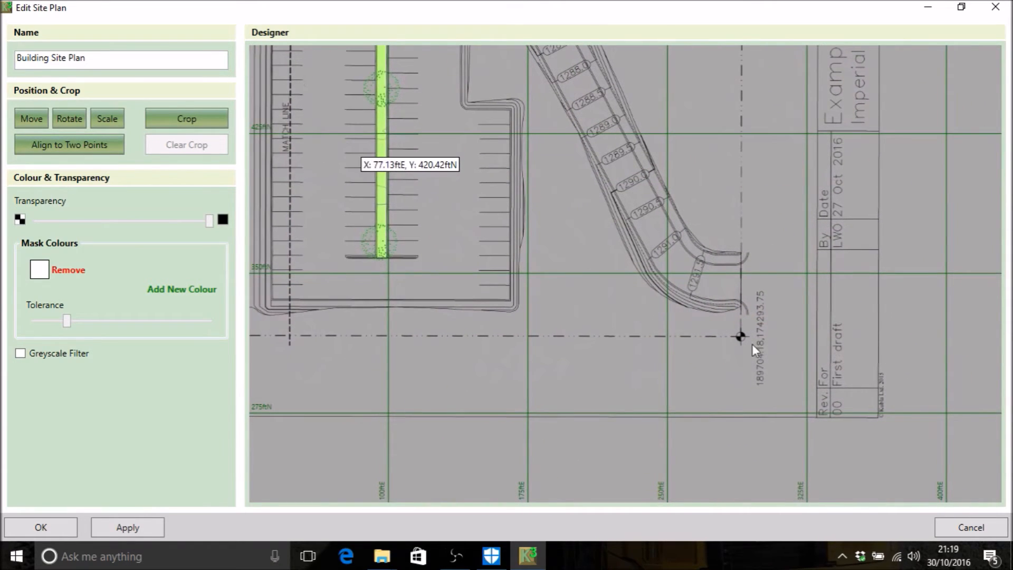
pyautogui.scroll(3, 742, 337)
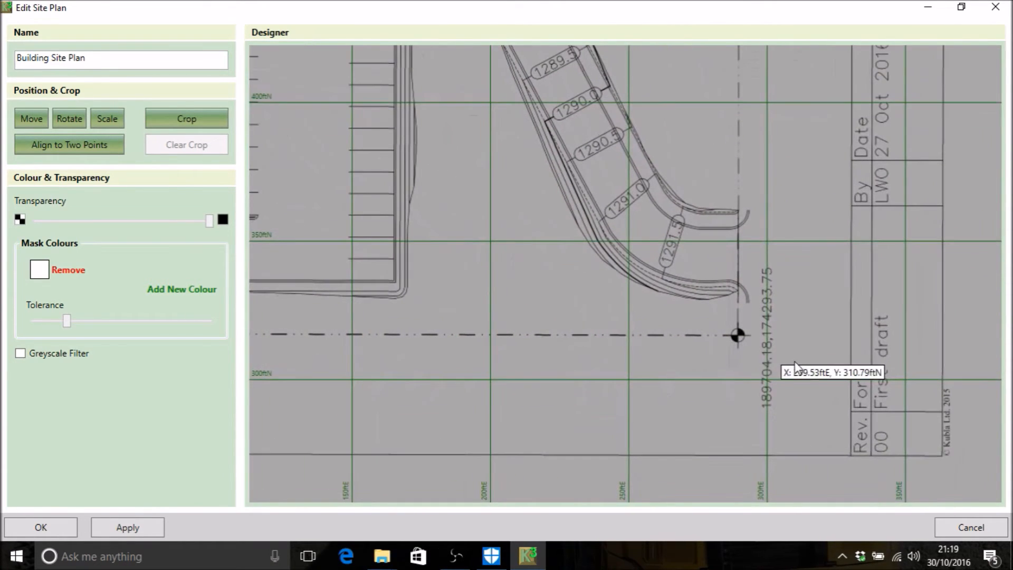
pyautogui.scroll(2, 796, 364)
pyautogui.moveTo(786, 375); pyautogui.dragTo(750, 285)
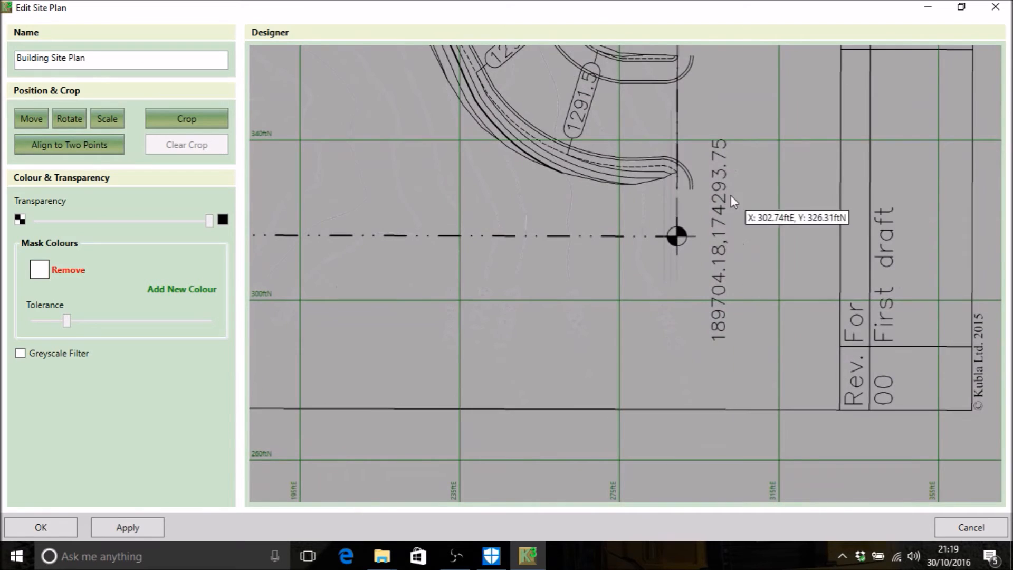
pyautogui.scroll(2, 721, 254)
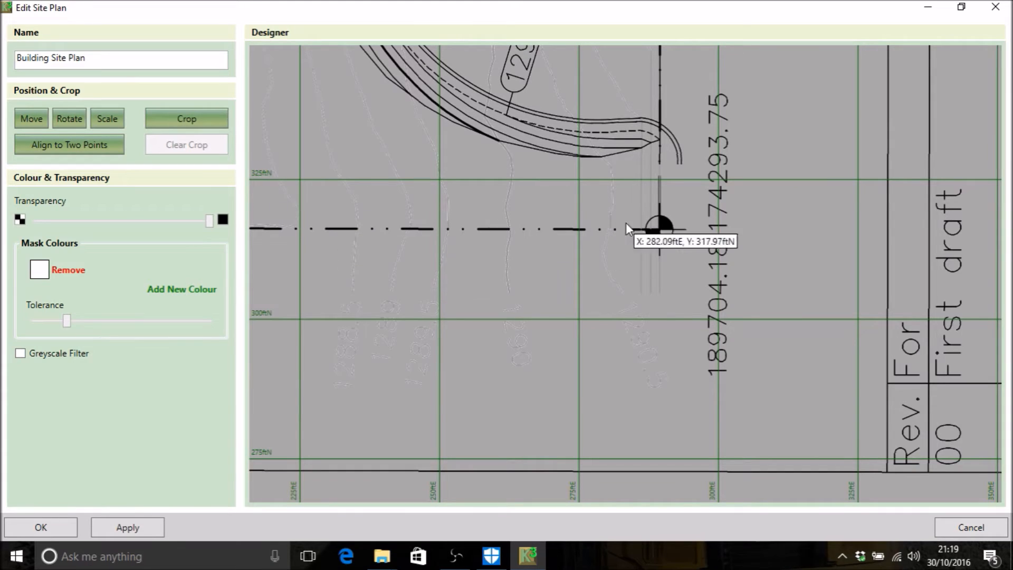
pyautogui.click(28, 117)
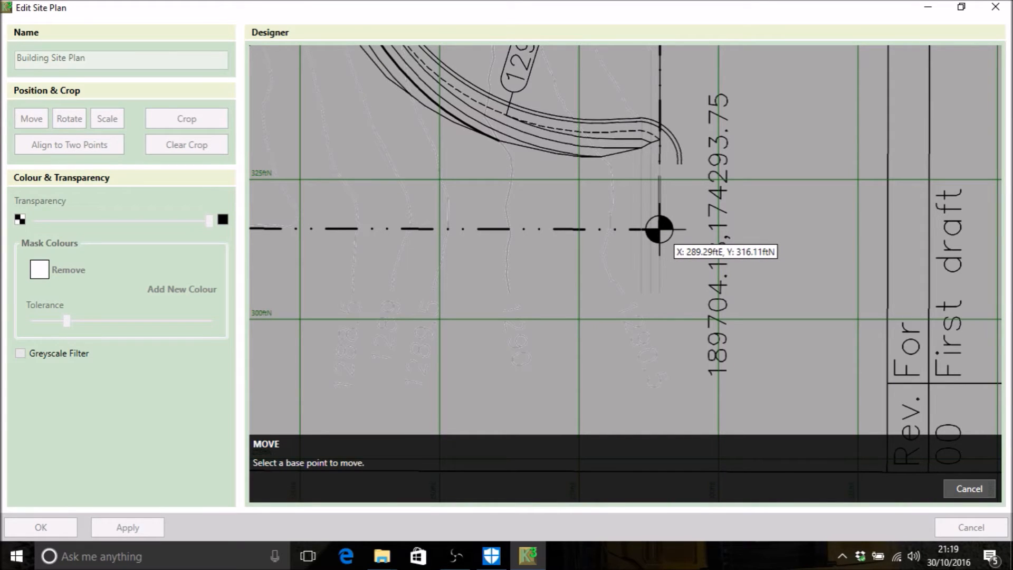
pyautogui.click(659, 228)
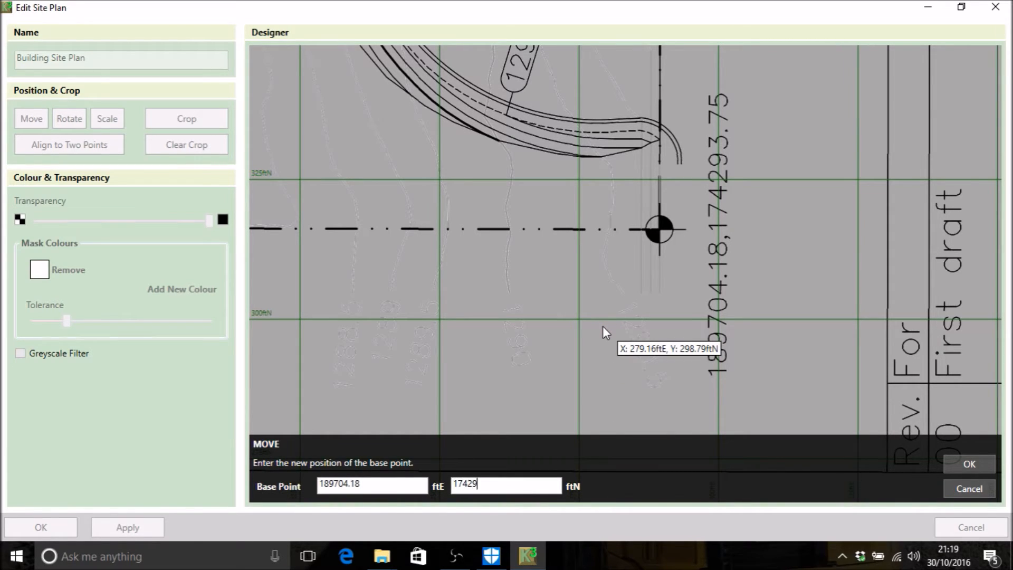
pyautogui.write('75')
pyautogui.click(961, 466)
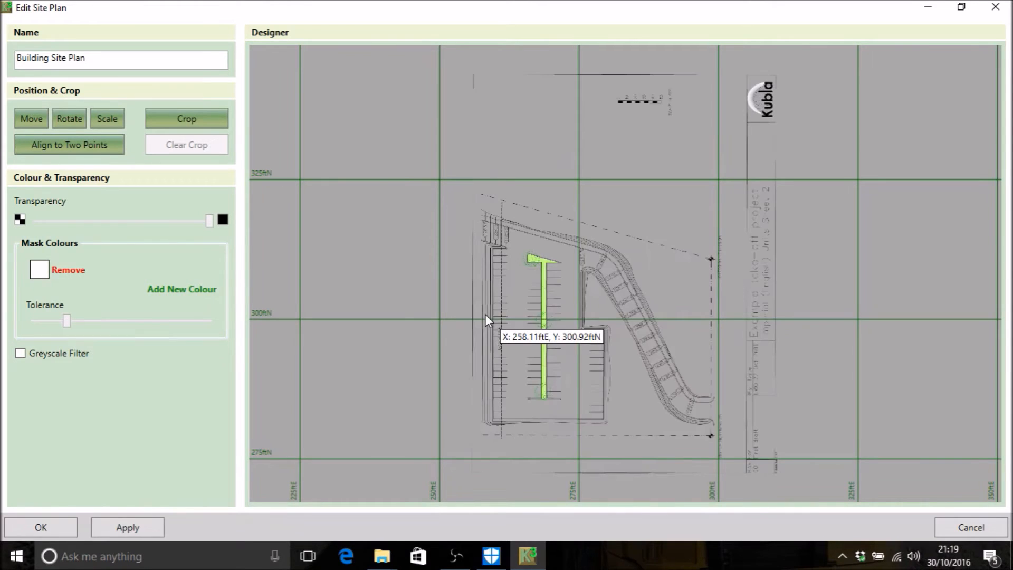
# Step: Remove the white mask colour to inspect the unmasked plan, and mask out the white background again
pyautogui.scroll(2, 549, 338)
pyautogui.scroll(3, 544, 290)
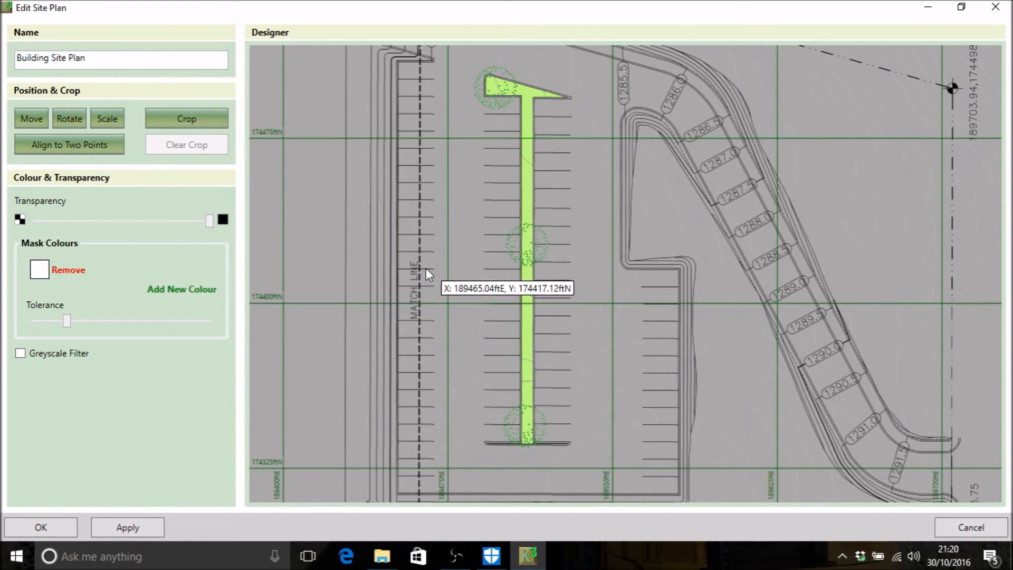
pyautogui.click(68, 271)
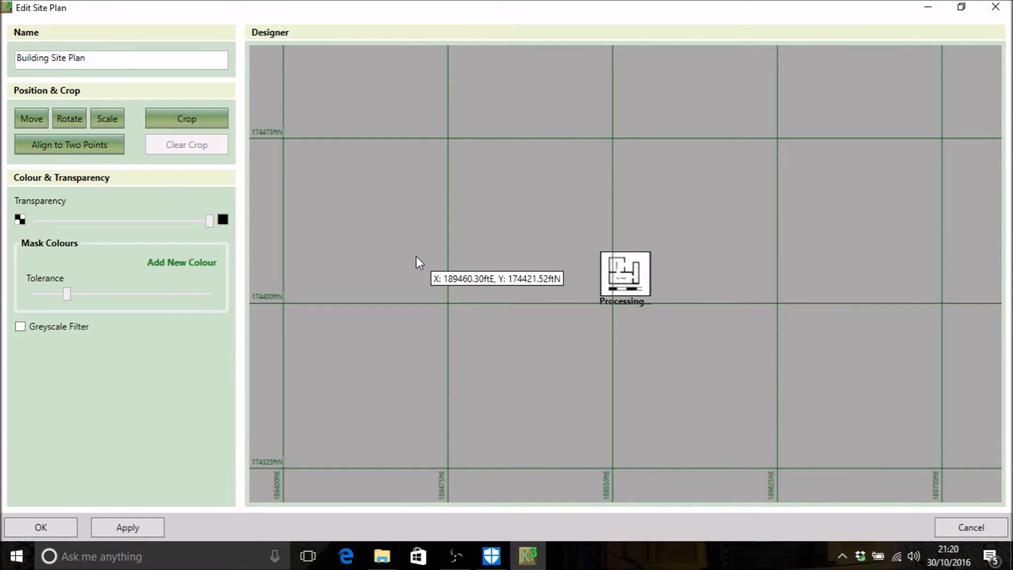
pyautogui.scroll(2, 623, 297)
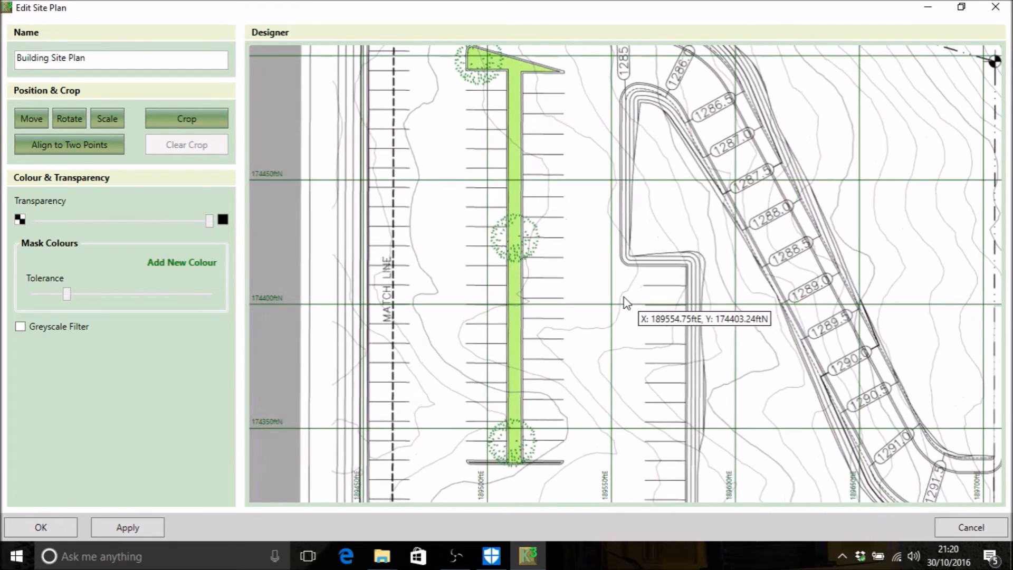
pyautogui.moveTo(660, 369)
pyautogui.mouseDown()
pyautogui.moveTo(562, 208)
pyautogui.moveTo(562, 232)
pyautogui.mouseUp()
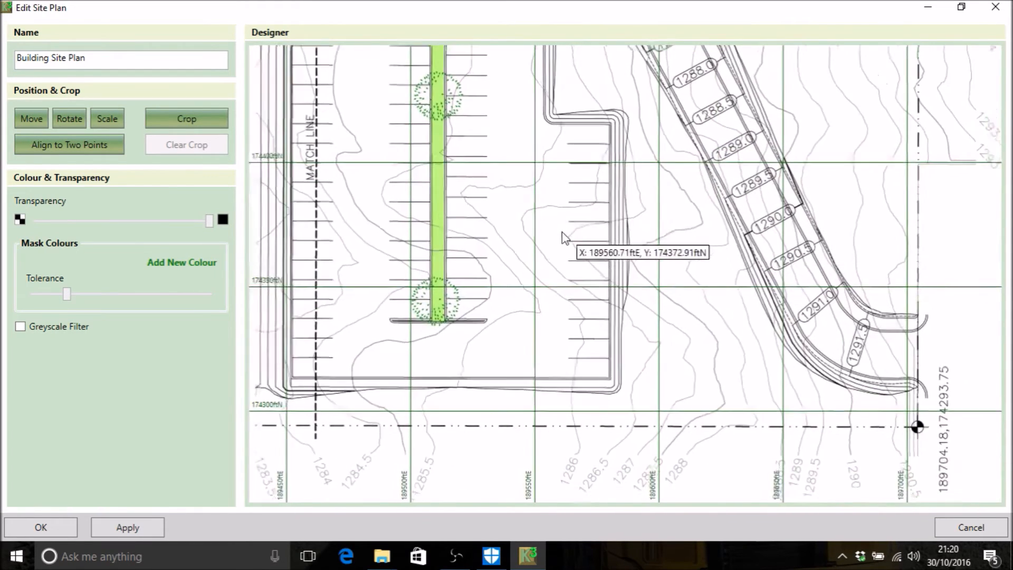
pyautogui.scroll(-2, 561, 232)
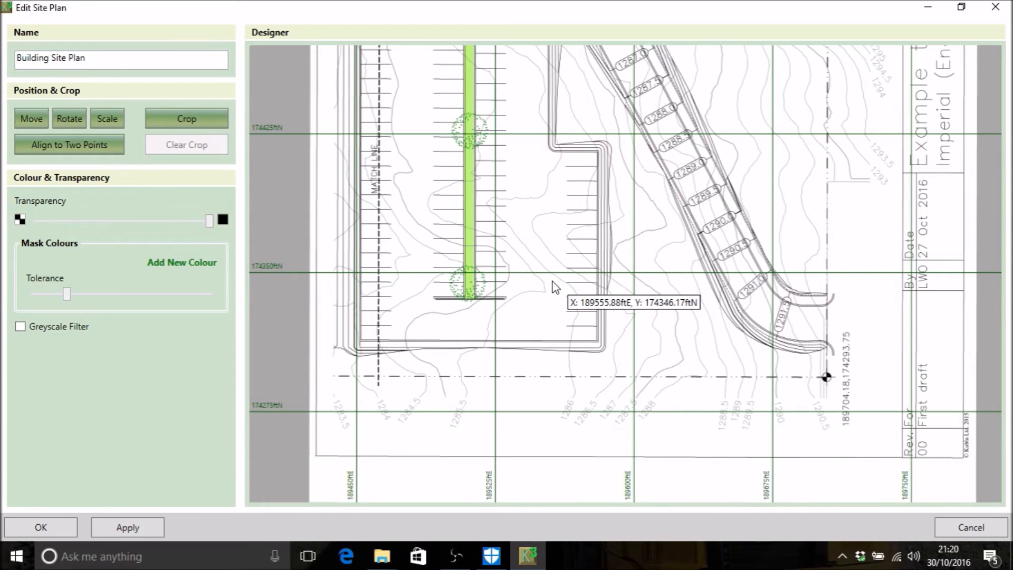
pyautogui.click(167, 273)
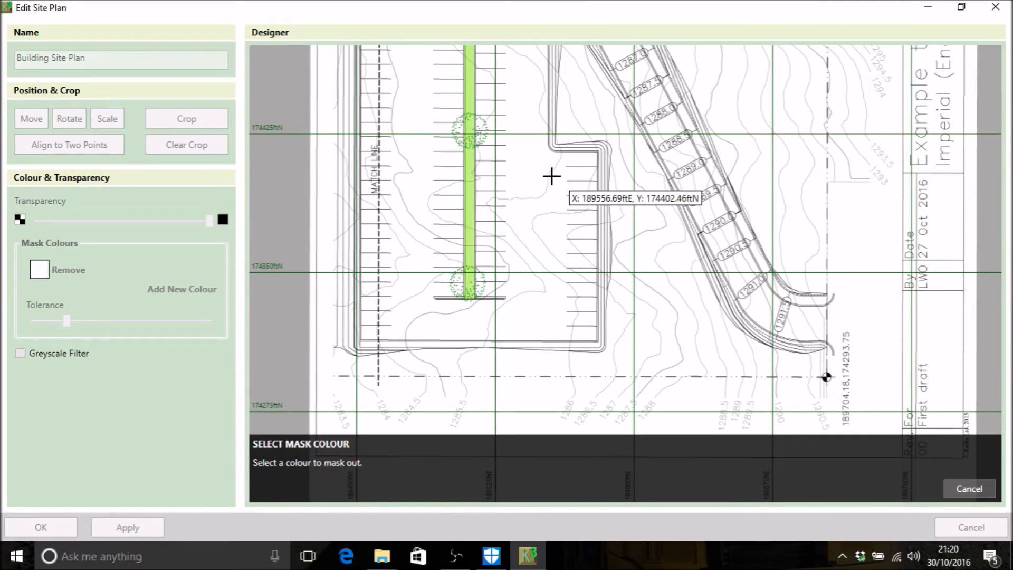
pyautogui.click(531, 165)
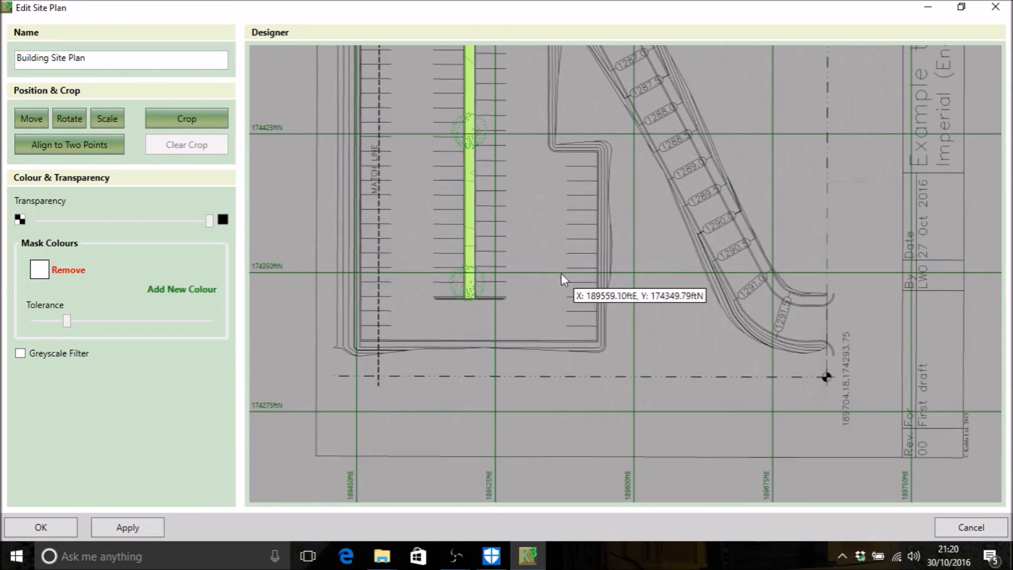
# Step: Add the light green of the central planting strip as a second mask colour
pyautogui.scroll(3, 528, 233)
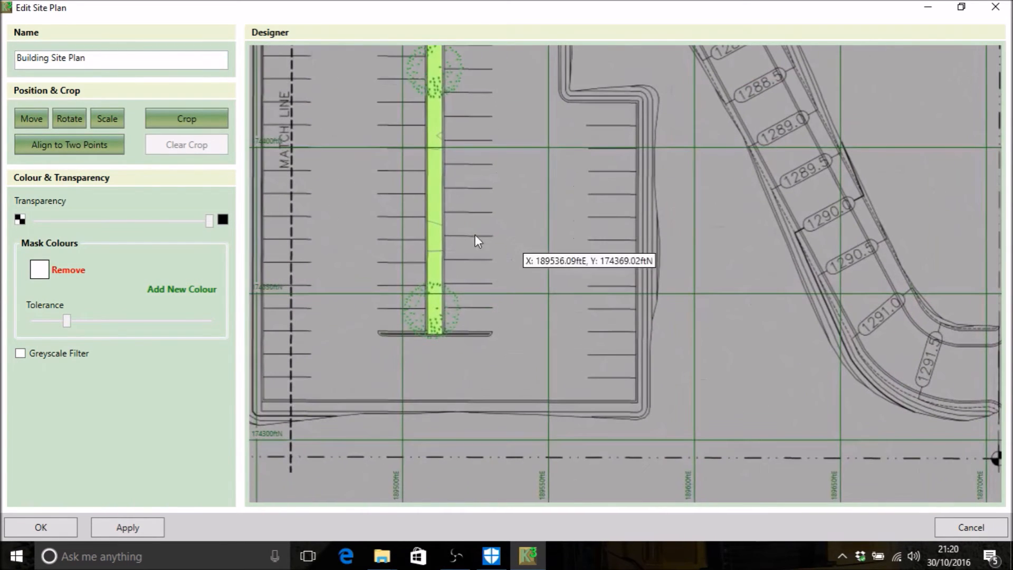
pyautogui.scroll(3, 437, 217)
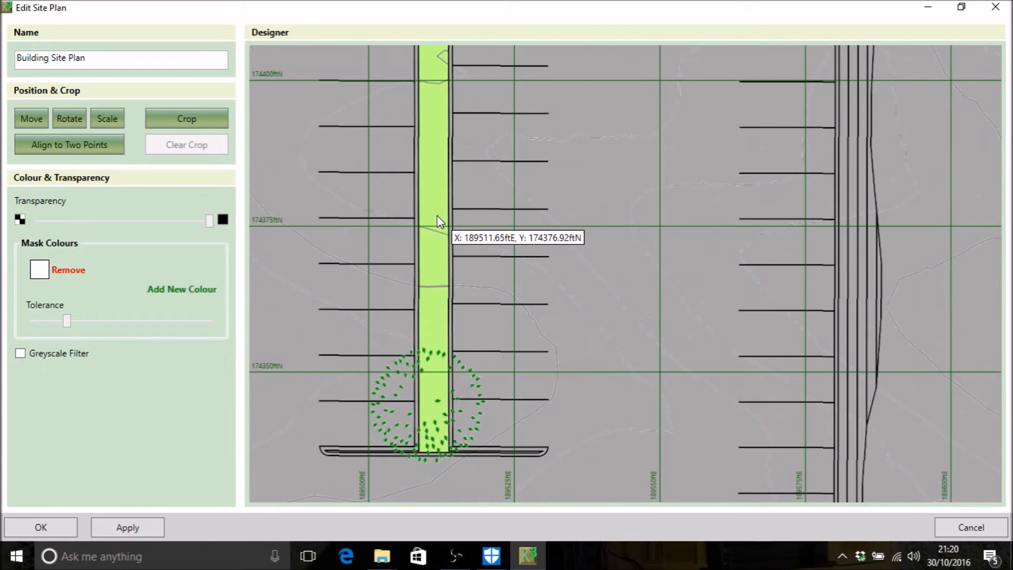
pyautogui.scroll(2, 437, 219)
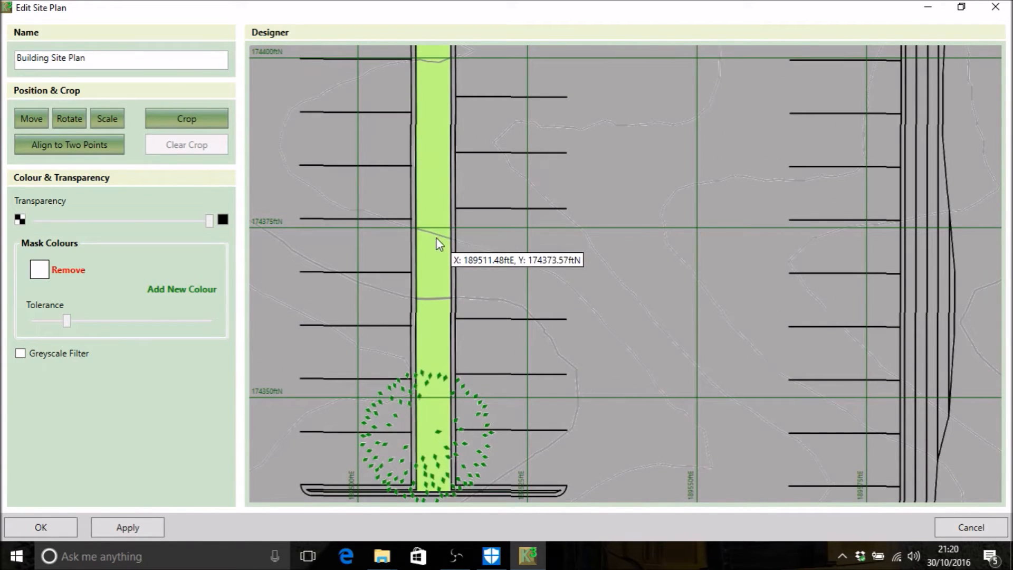
pyautogui.click(166, 294)
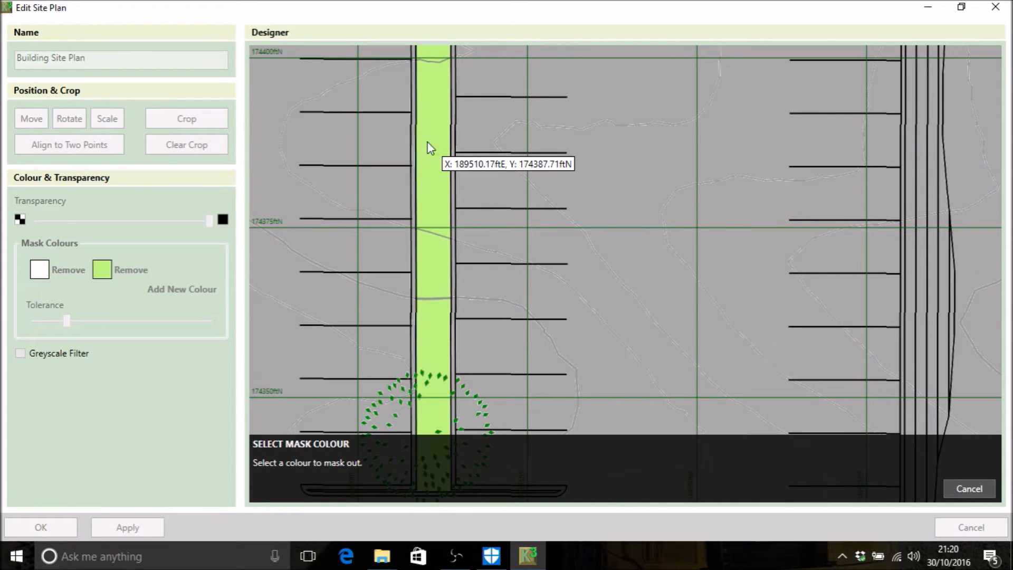
pyautogui.click(428, 143)
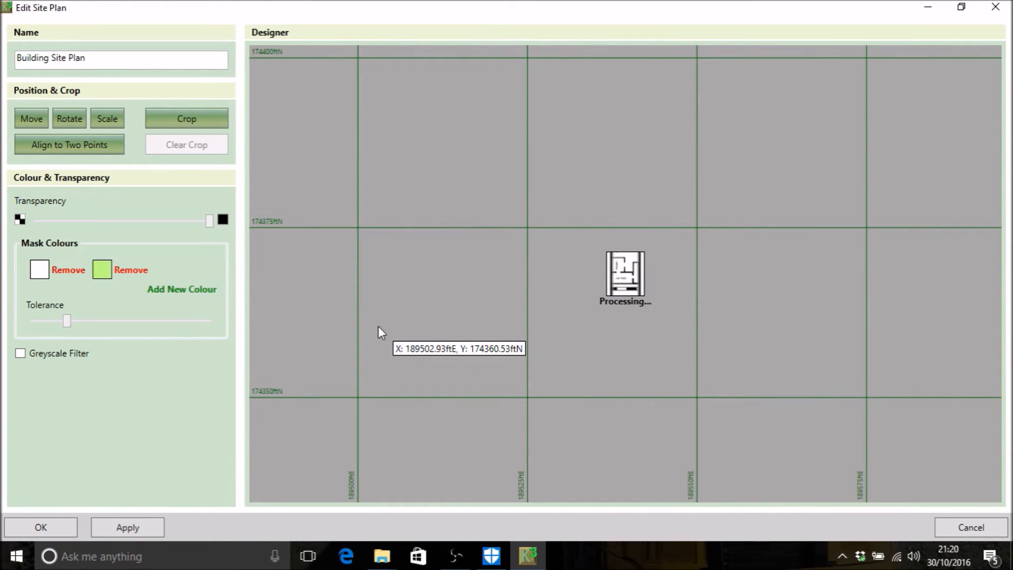
pyautogui.scroll(-3, 378, 333)
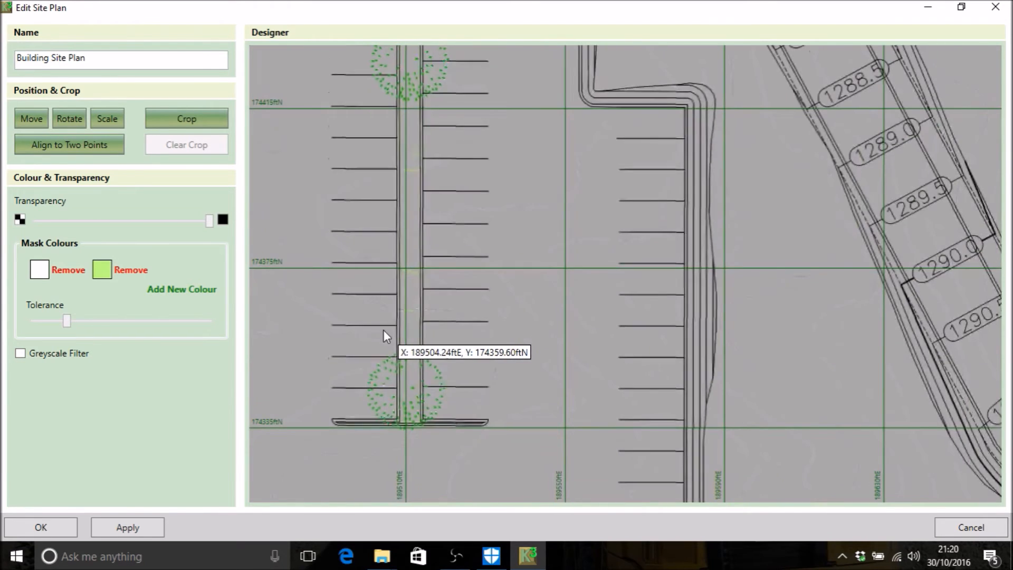
# Step: Check the grid coordinates of the northern survey marker against its label, 189703.94,174498.94
pyautogui.scroll(-2, 383, 330)
pyautogui.moveTo(414, 333); pyautogui.dragTo(363, 348)
pyautogui.scroll(-2, 659, 200)
pyautogui.moveTo(516, 332)
pyautogui.mouseDown()
pyautogui.moveTo(487, 323)
pyautogui.moveTo(431, 391)
pyautogui.mouseUp()
pyautogui.scroll(2, 581, 147)
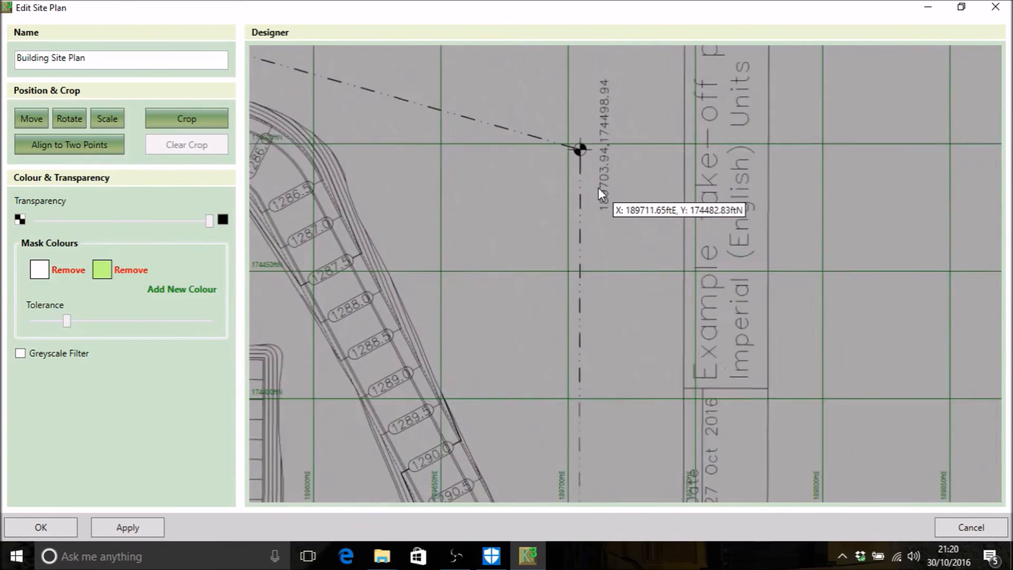
pyautogui.scroll(1, 585, 138)
pyautogui.scroll(1, 586, 134)
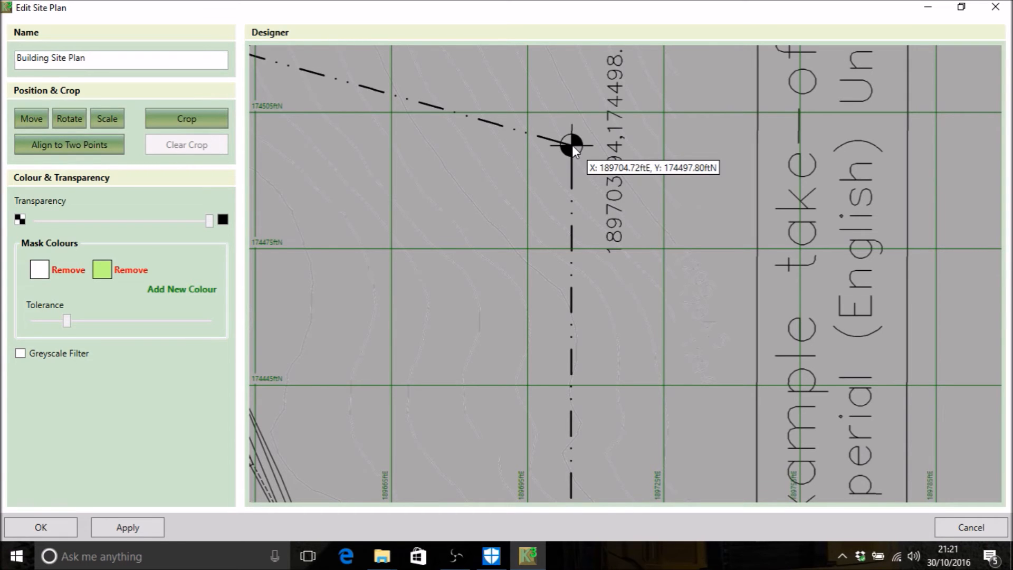
# Step: Check the 0 to 50 ft scale bar by reading the coordinates at both ends, and accept the site plan edits
pyautogui.scroll(-3, 622, 287)
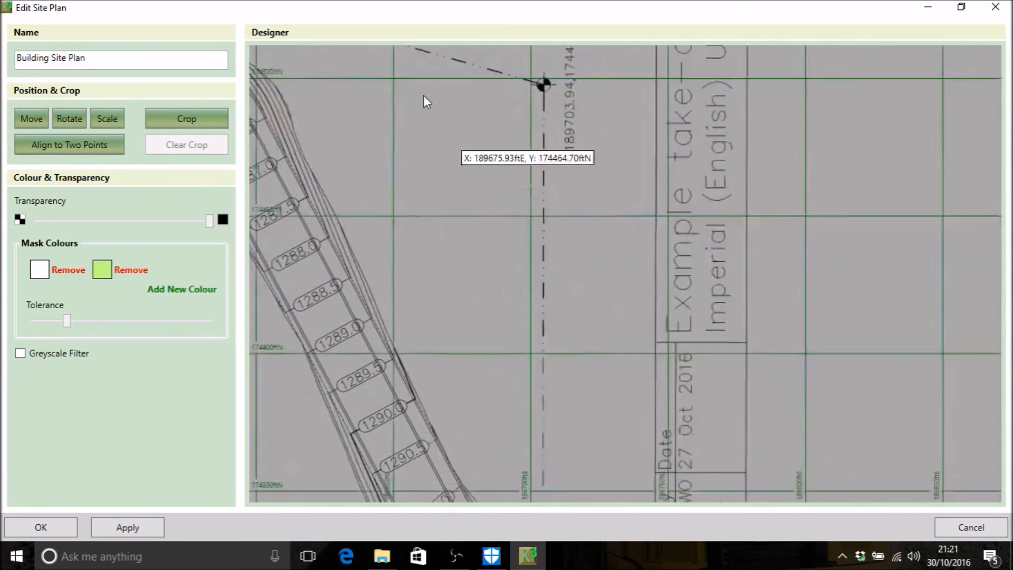
pyautogui.moveTo(442, 127); pyautogui.dragTo(396, 49)
pyautogui.scroll(-2, 487, 200)
pyautogui.moveTo(590, 291); pyautogui.dragTo(785, 504)
pyautogui.scroll(1, 756, 395)
pyautogui.scroll(-1, 578, 245)
pyautogui.moveTo(445, 205); pyautogui.dragTo(524, 383)
pyautogui.scroll(2, 622, 170)
pyautogui.scroll(1, 660, 214)
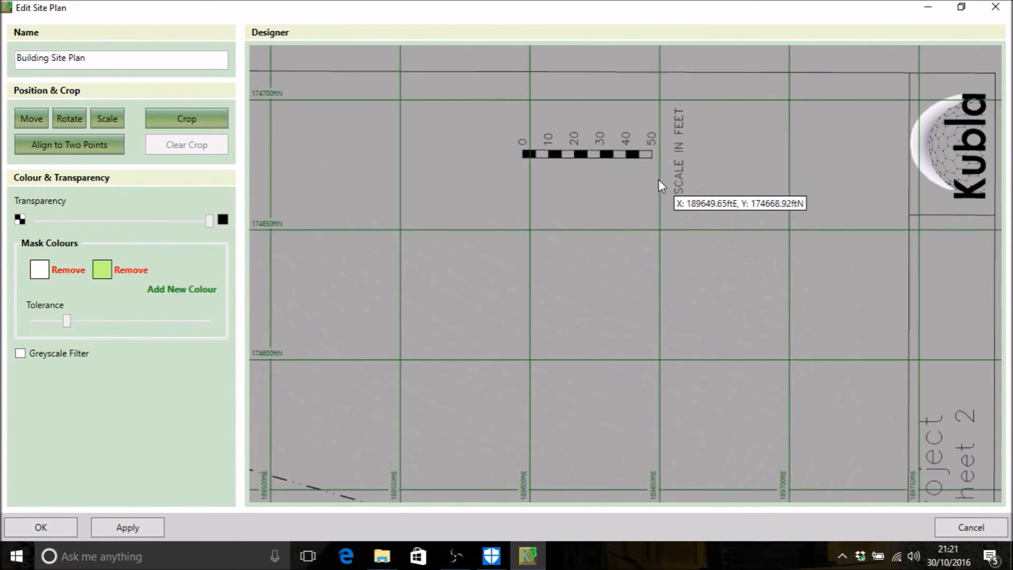
pyautogui.scroll(2, 649, 148)
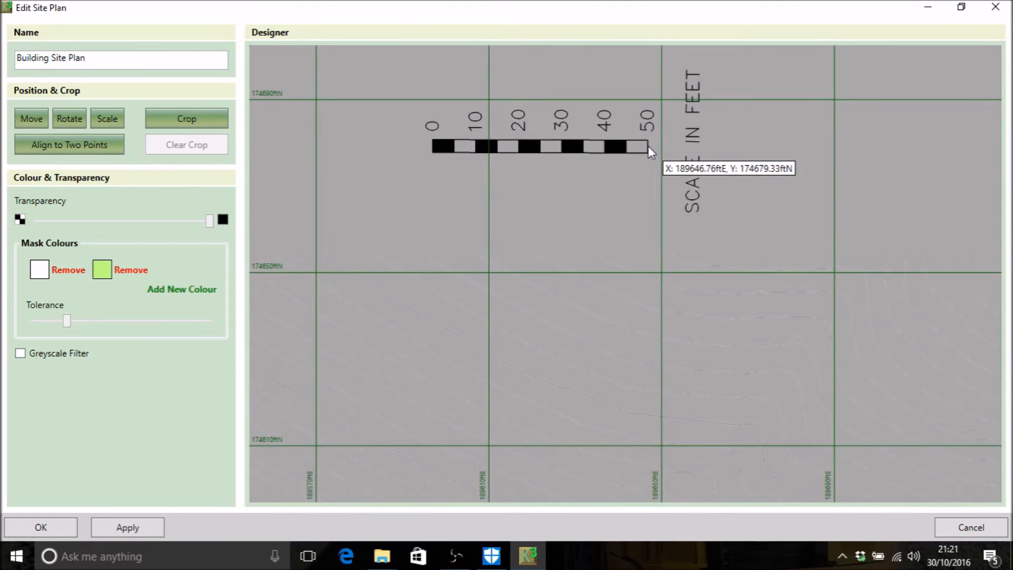
pyautogui.moveTo(648, 145); pyautogui.dragTo(431, 147)
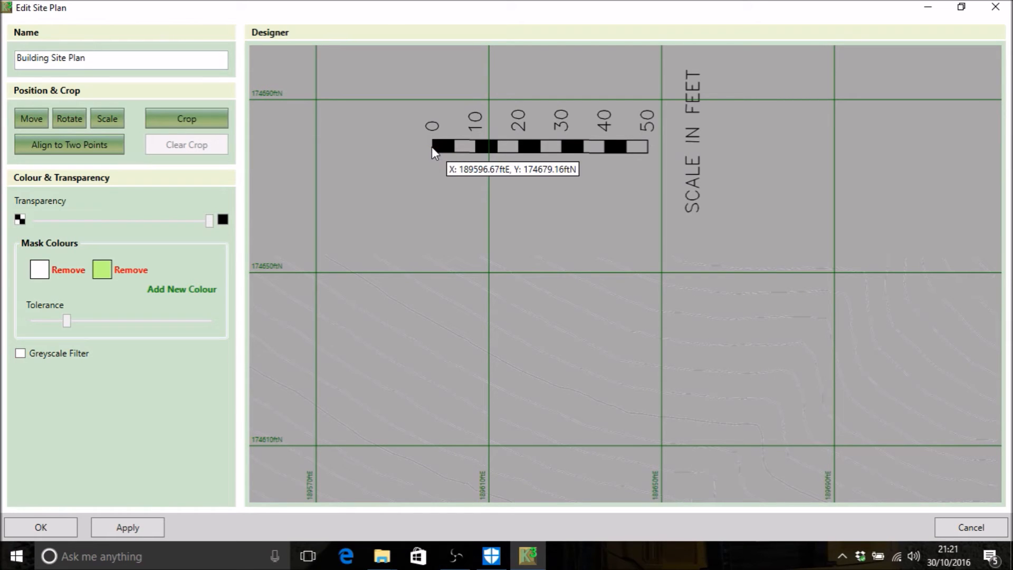
pyautogui.click(26, 530)
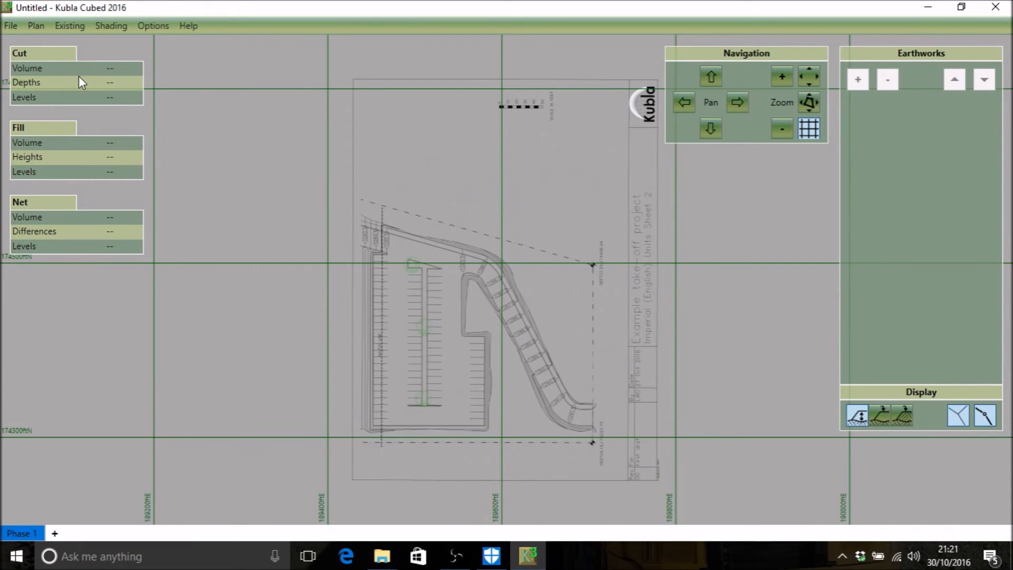
# Step: Add the Building Site Plan PDF again, choosing its second page at a scale of 1:250
pyautogui.click(43, 27)
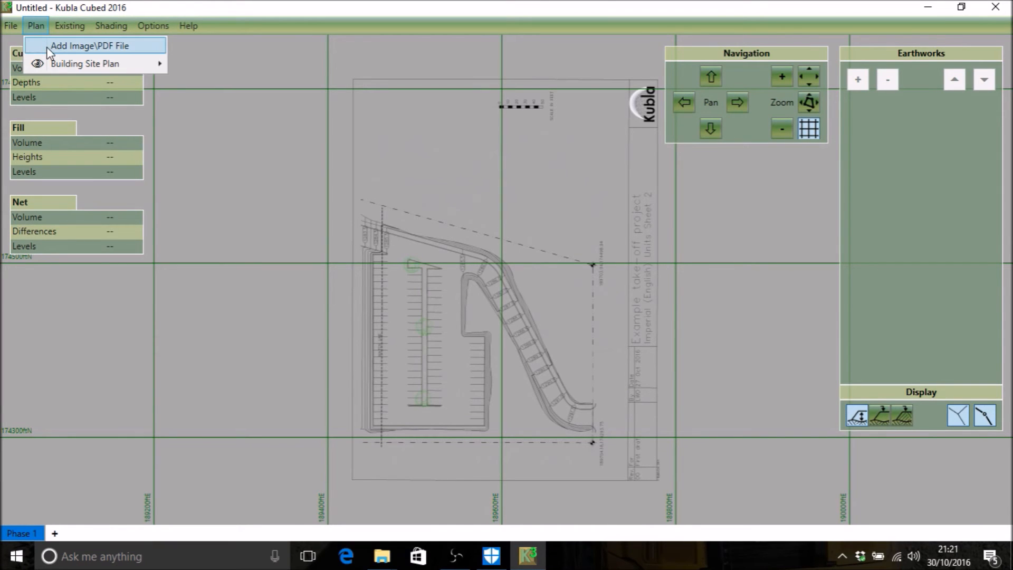
pyautogui.click(90, 46)
pyautogui.click(259, 137)
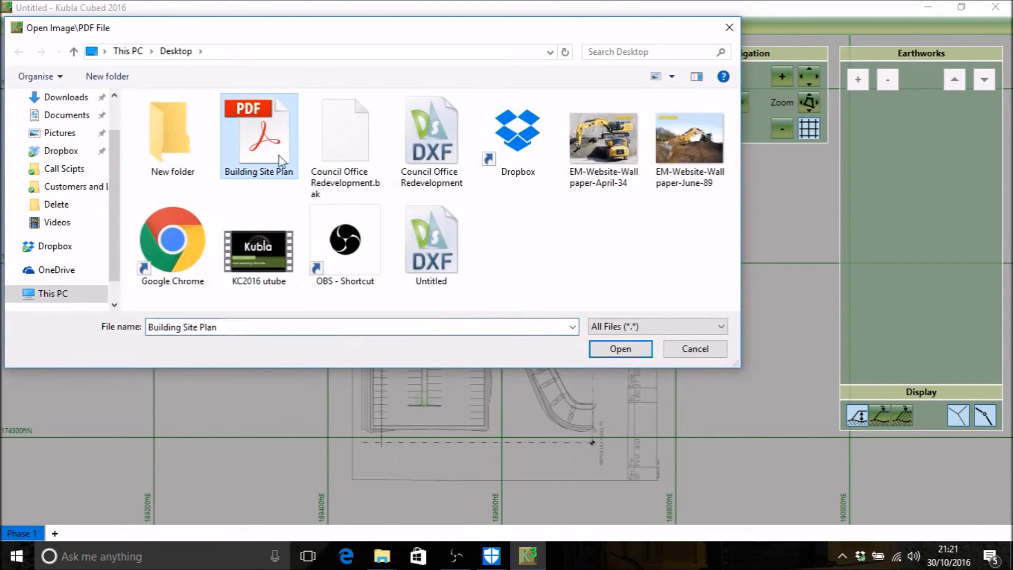
pyautogui.click(619, 350)
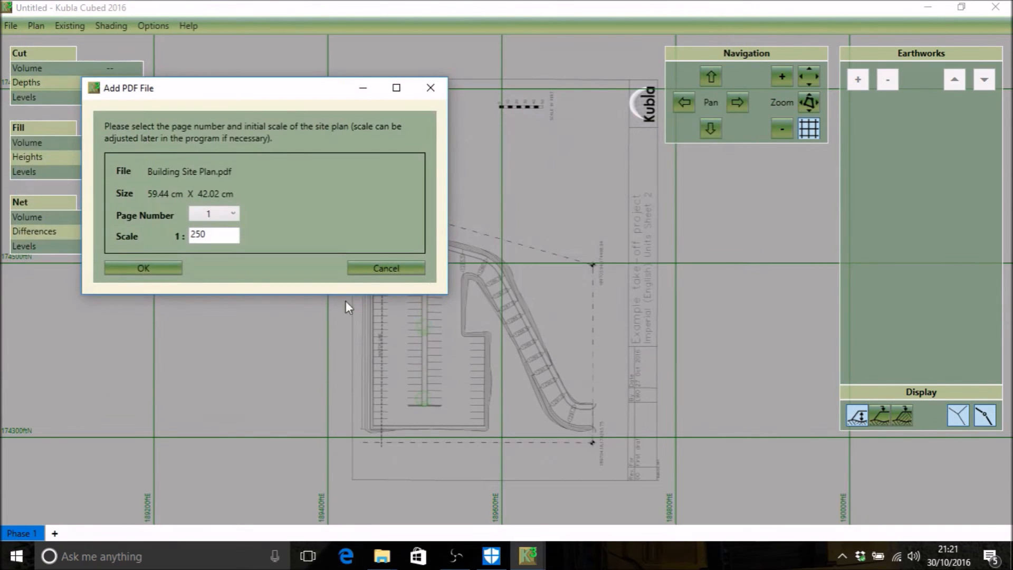
pyautogui.click(224, 214)
pyautogui.click(215, 244)
pyautogui.click(154, 269)
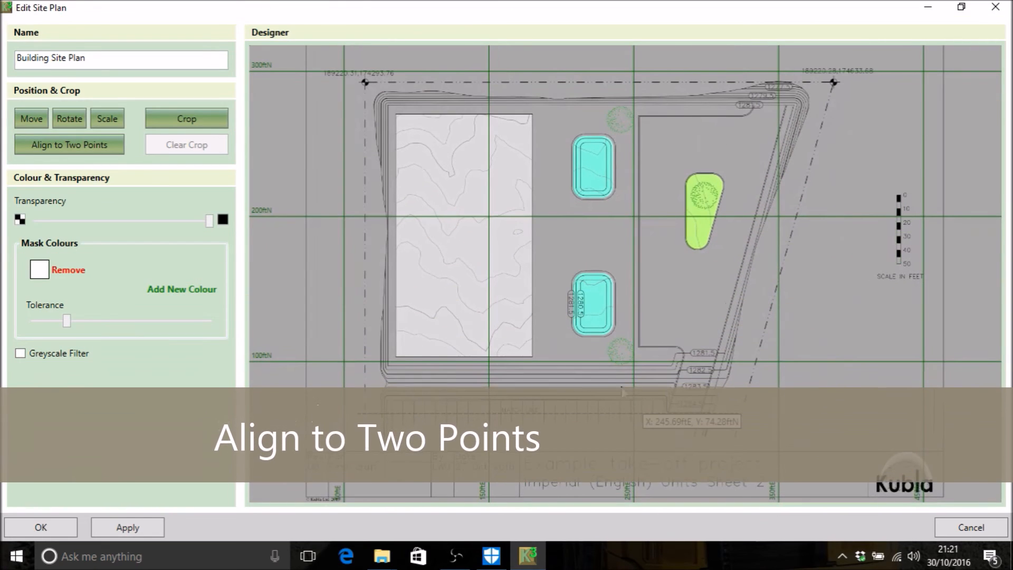
# Step: Begin a two-point alignment on the survey marker nearest the light building area, giving its new position as 189220.31 ftE, 174293.76 ftN
pyautogui.click(82, 145)
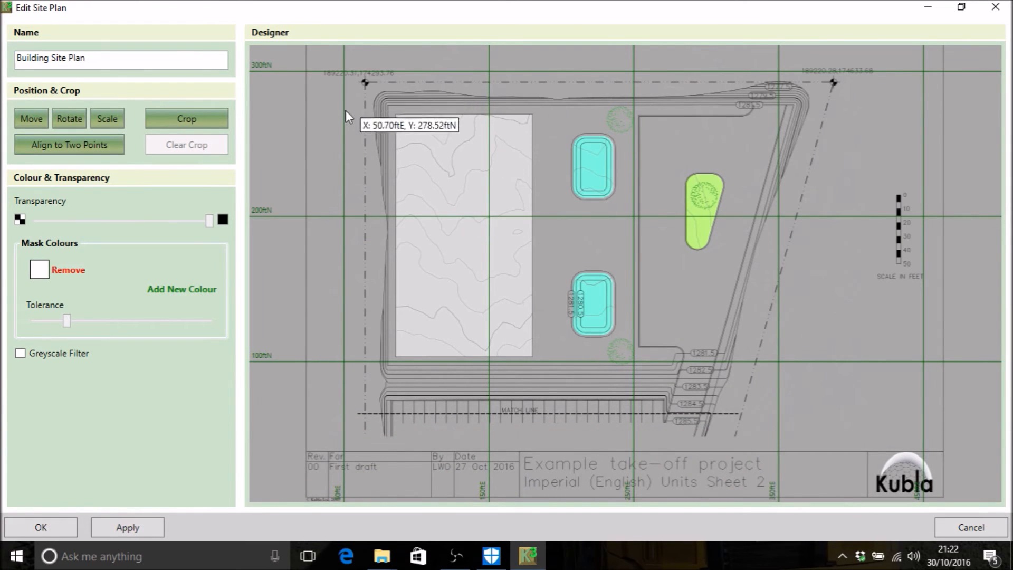
pyautogui.moveTo(601, 209); pyautogui.dragTo(573, 265, button='middle')
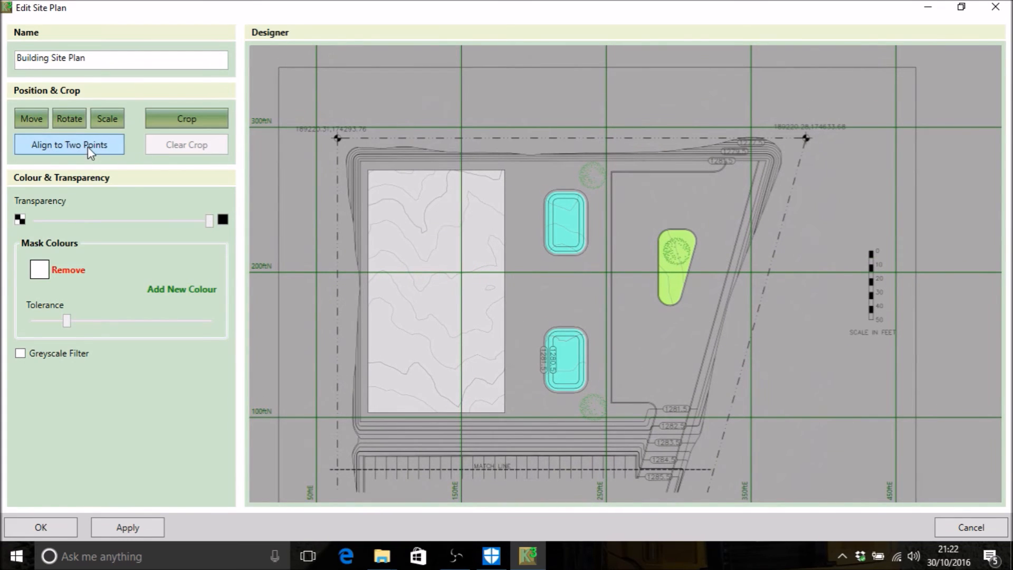
pyautogui.click(58, 143)
pyautogui.scroll(4, 357, 161)
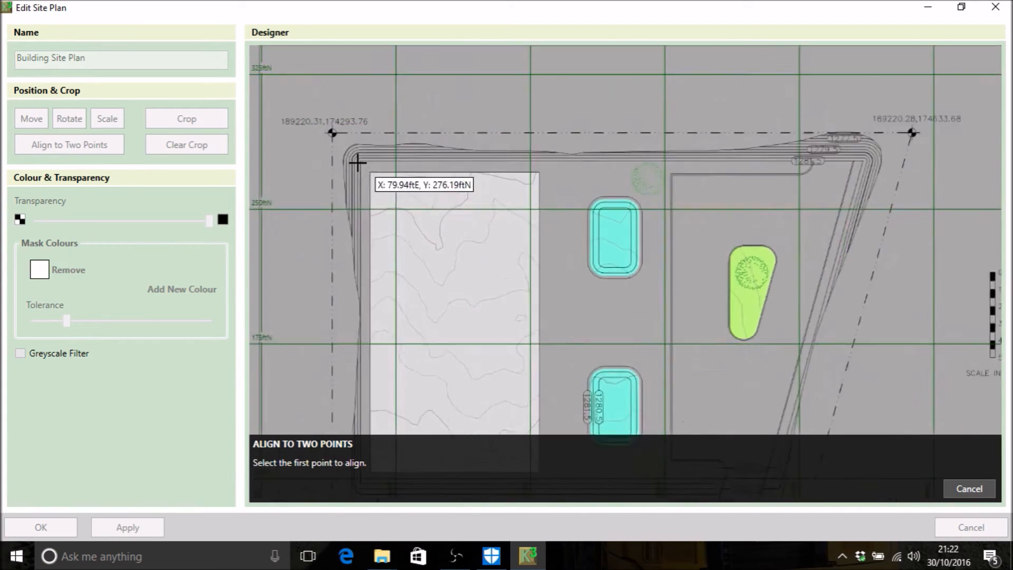
pyautogui.scroll(5, 323, 127)
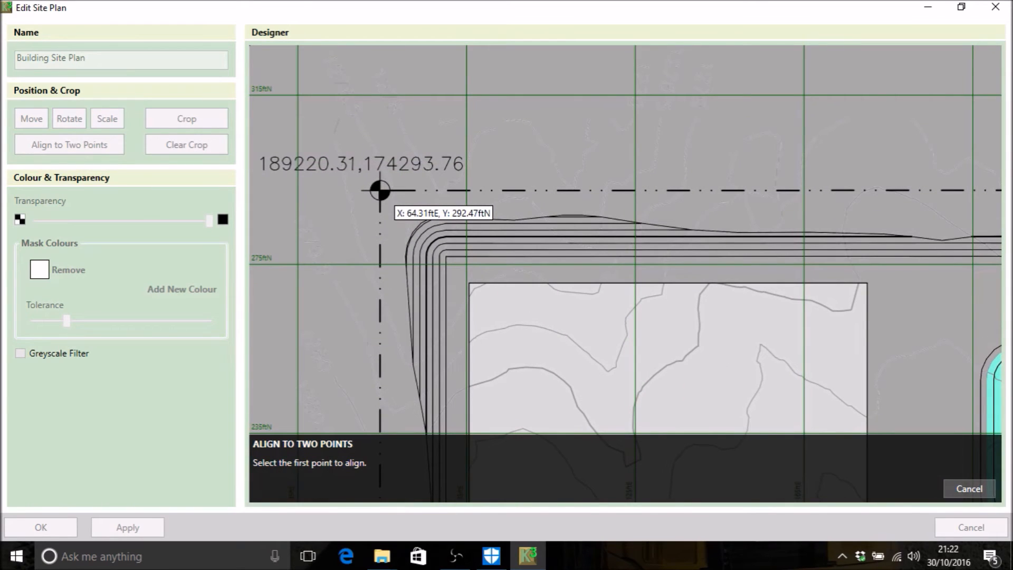
pyautogui.click(380, 190)
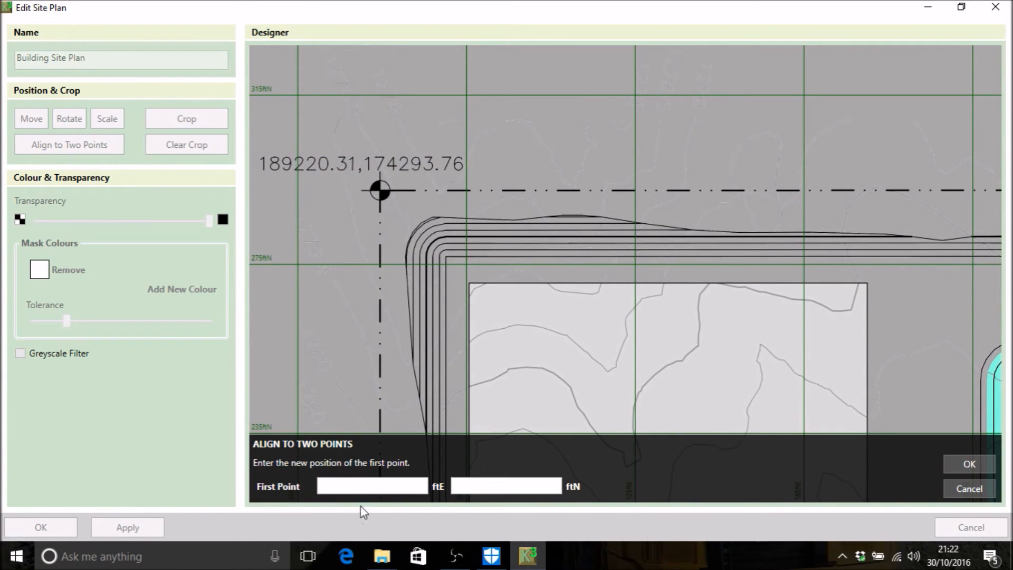
pyautogui.write('189')
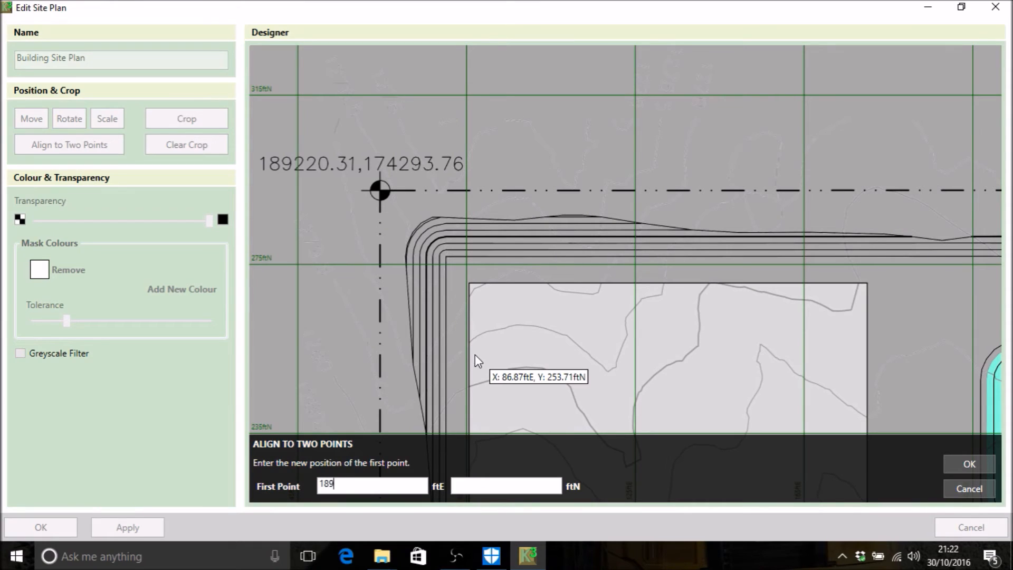
pyautogui.write('220.31')
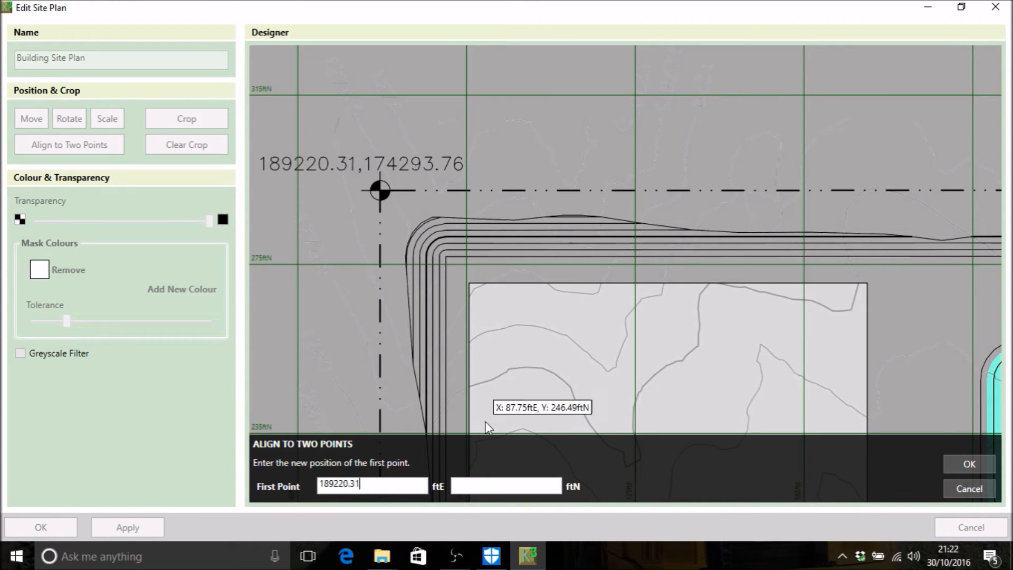
pyautogui.click(488, 487)
pyautogui.write('1742')
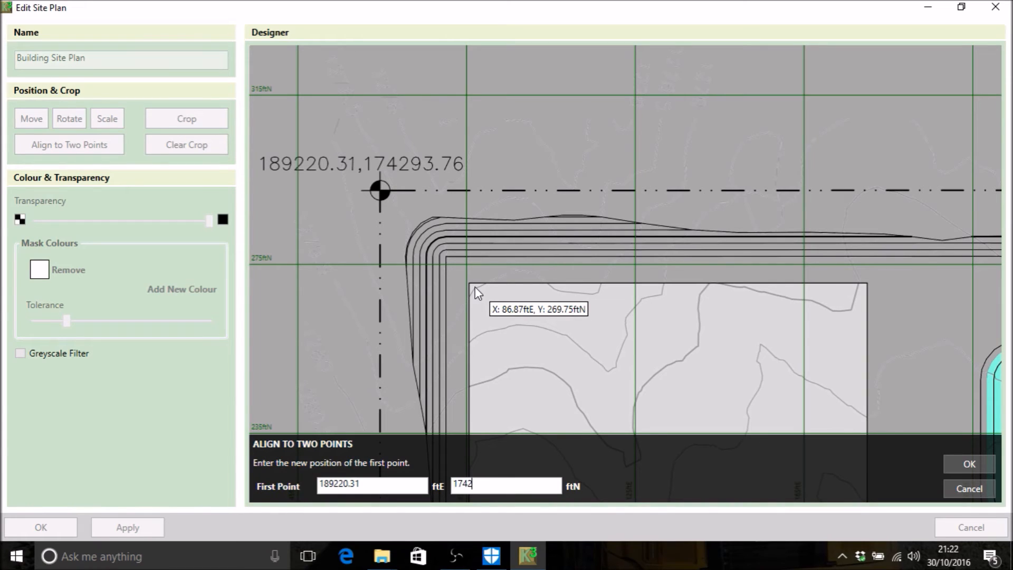
pyautogui.write('93.76')
pyautogui.click(971, 465)
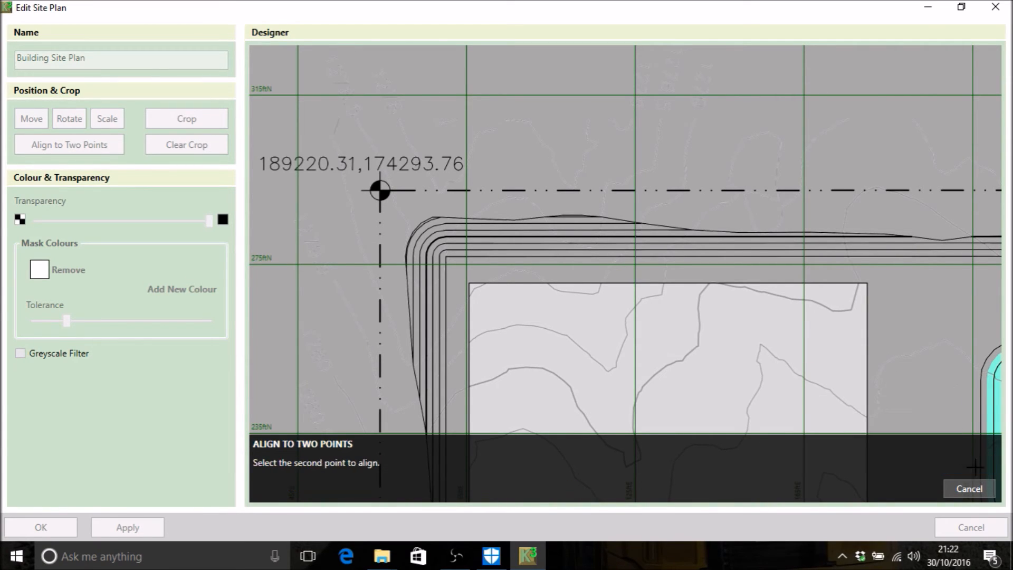
# Step: Pick the survey marker at the other end of the dashed boundary as second alignment point, positioned at 189220.28 ftE, 174633.68 ftN
pyautogui.scroll(-2, 778, 328)
pyautogui.moveTo(829, 292); pyautogui.dragTo(433, 274, button='middle')
pyautogui.moveTo(848, 287); pyautogui.dragTo(511, 310, button='middle')
pyautogui.scroll(4, 686, 240)
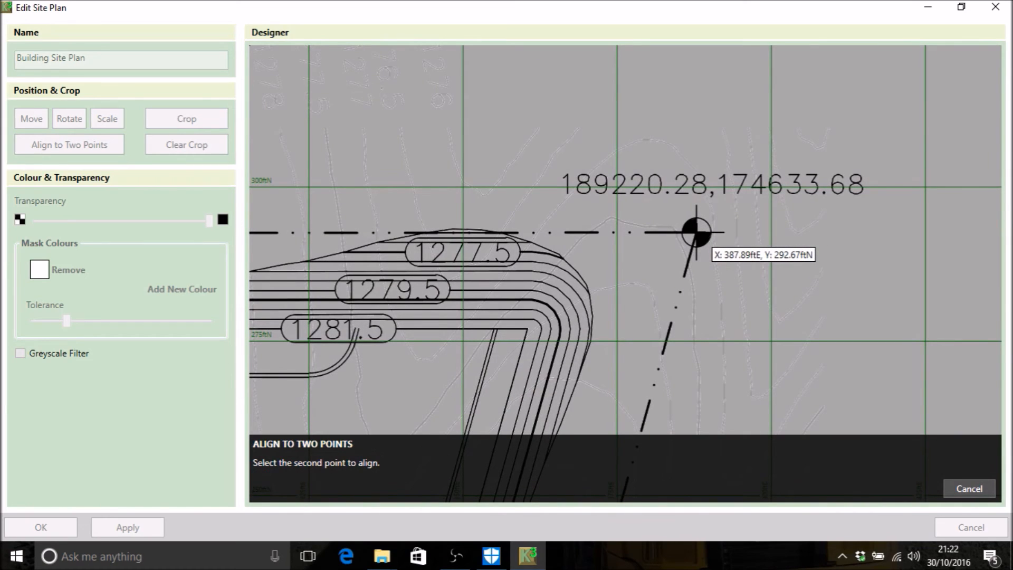
pyautogui.click(697, 232)
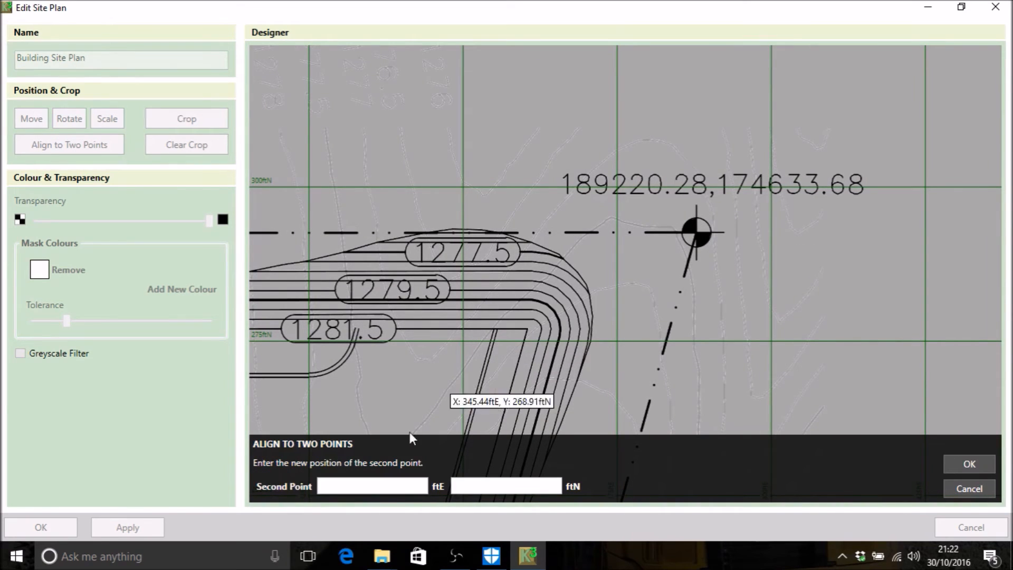
pyautogui.click(341, 485)
pyautogui.write('1892')
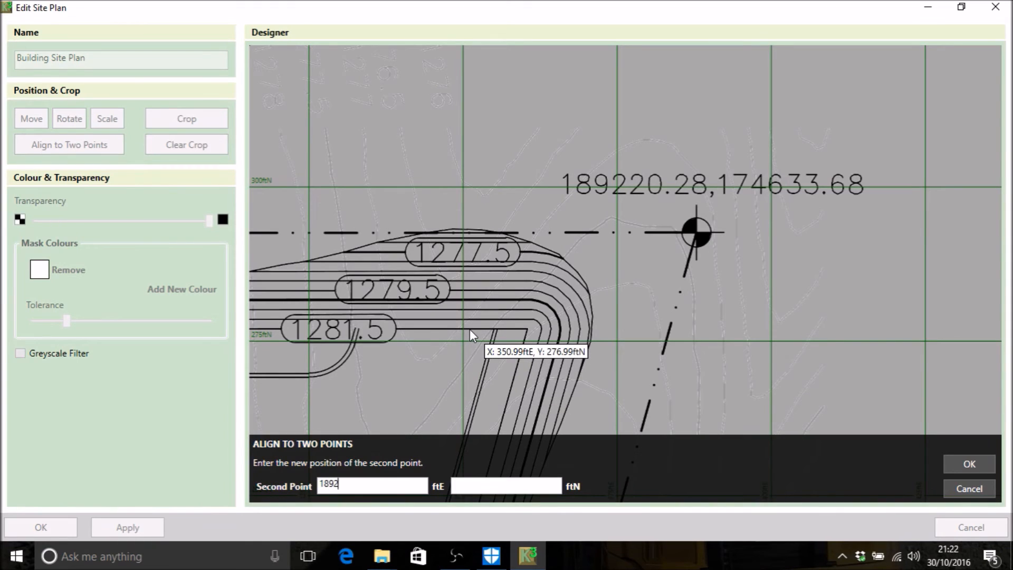
pyautogui.write('20.28')
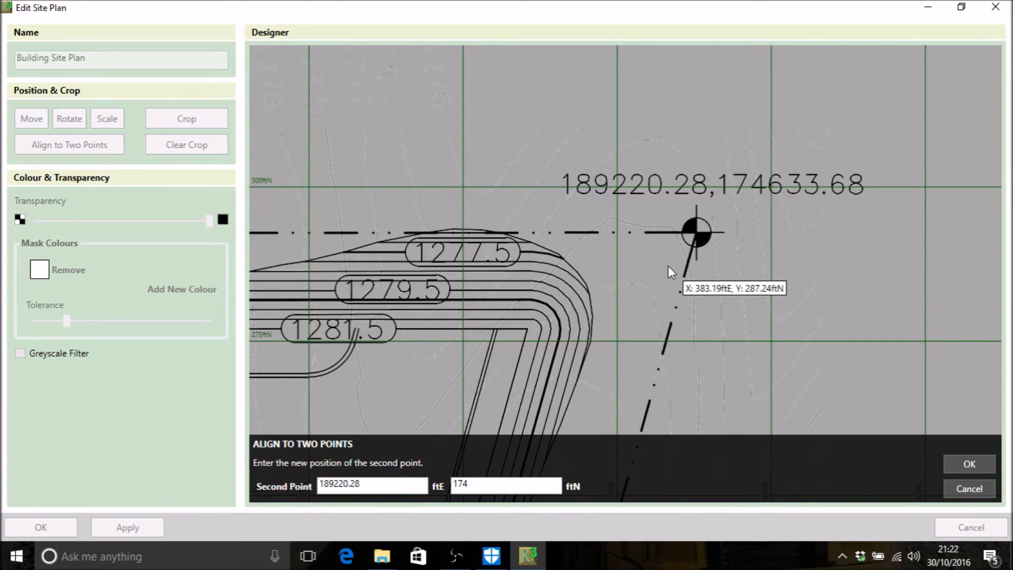
pyautogui.write('174633.68')
pyautogui.click(961, 469)
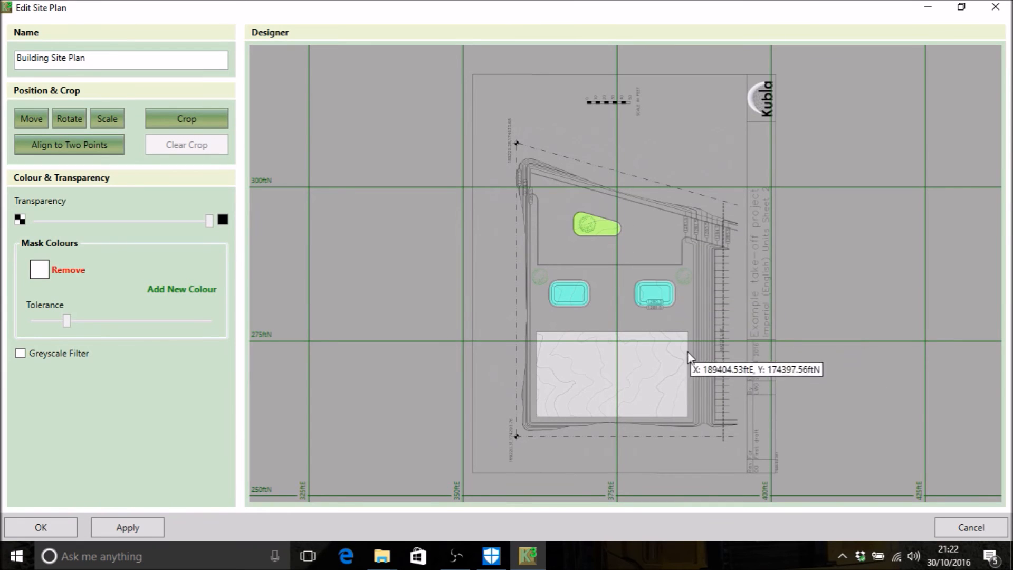
# Step: Measure the 0 to 50 ft scale bar of the newly aligned sheet from end to end, and accept the site plan edits
pyautogui.scroll(5, 575, 79)
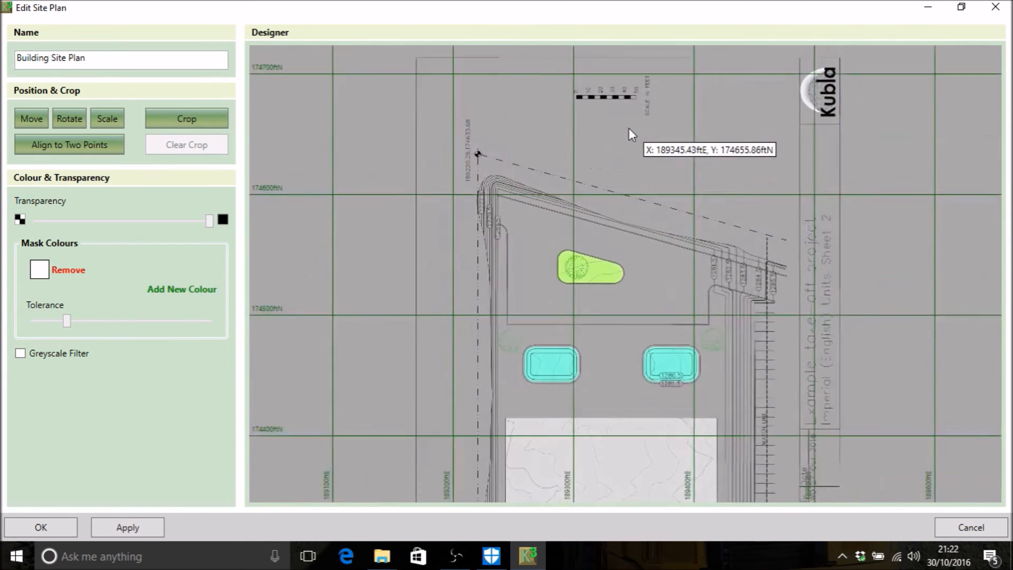
pyautogui.scroll(5, 577, 87)
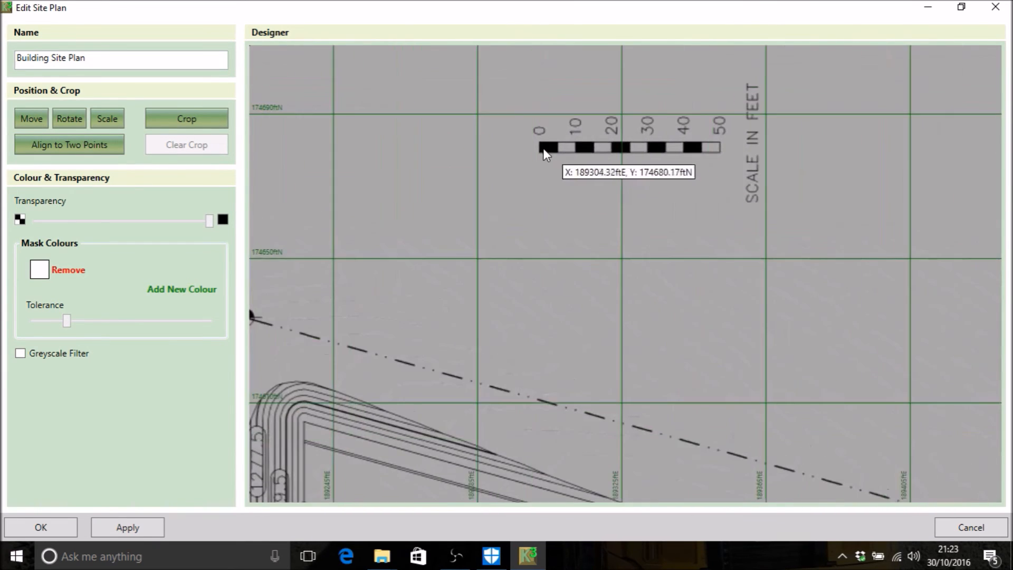
pyautogui.click(538, 146)
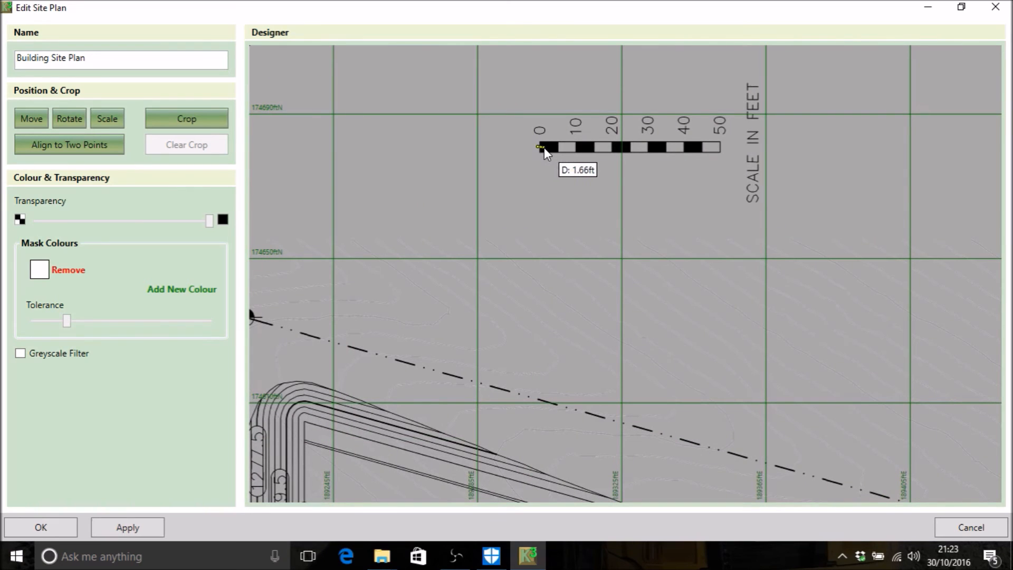
pyautogui.click(718, 147)
pyautogui.scroll(-4, 568, 313)
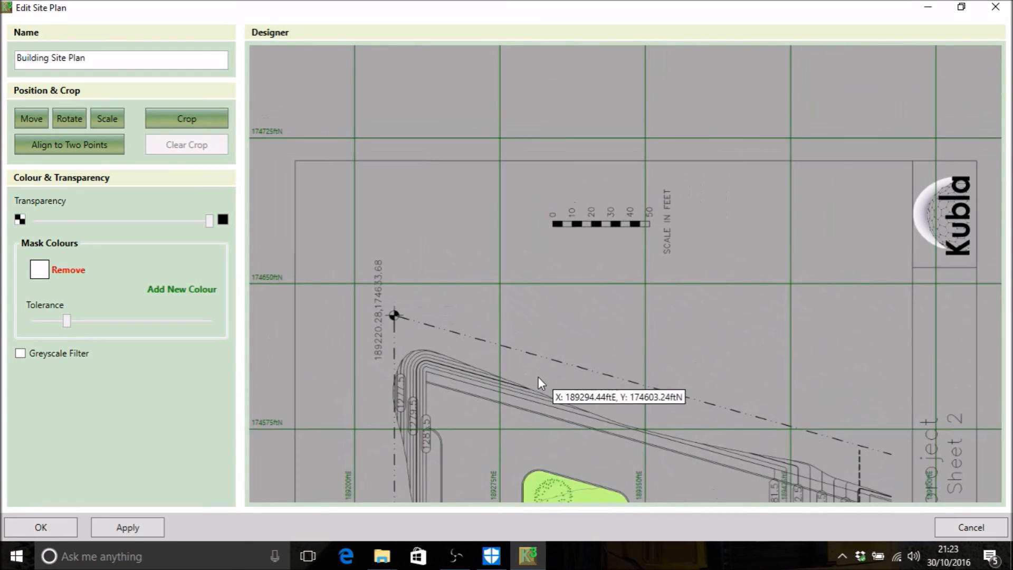
pyautogui.moveTo(467, 165); pyautogui.dragTo(452, 79, button='middle')
pyautogui.click(59, 529)
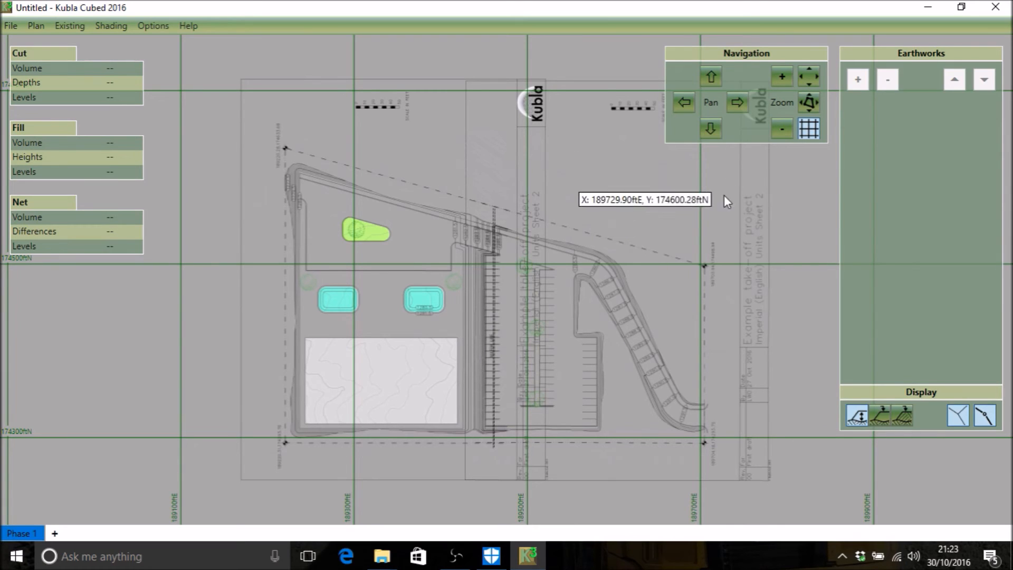
# Step: Examine how the two sheets overlap at the match line, and open the car park and access road plan for editing
pyautogui.scroll(1, 756, 368)
pyautogui.scroll(-1, 757, 369)
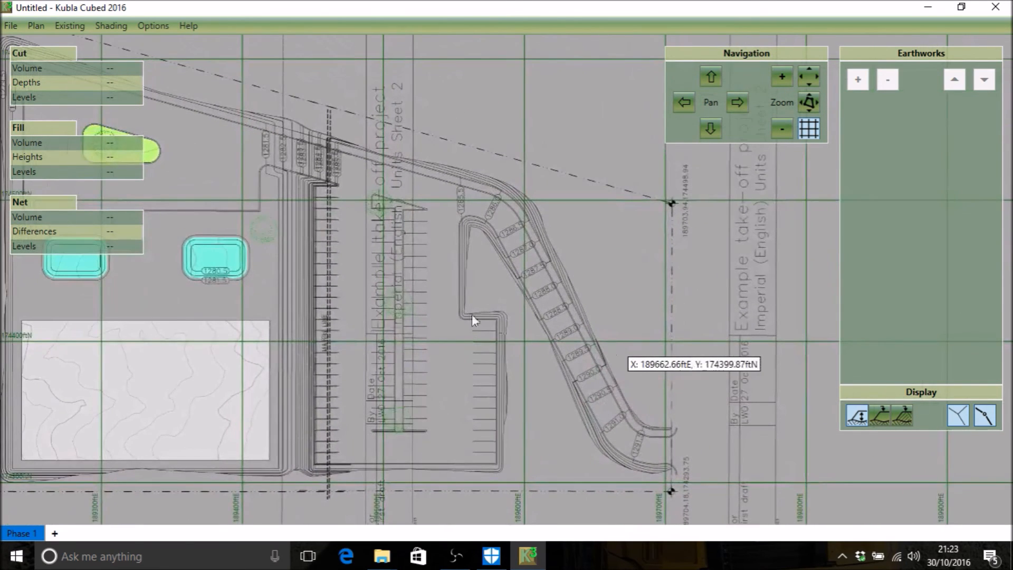
pyautogui.scroll(-2, 475, 312)
pyautogui.scroll(1, 412, 280)
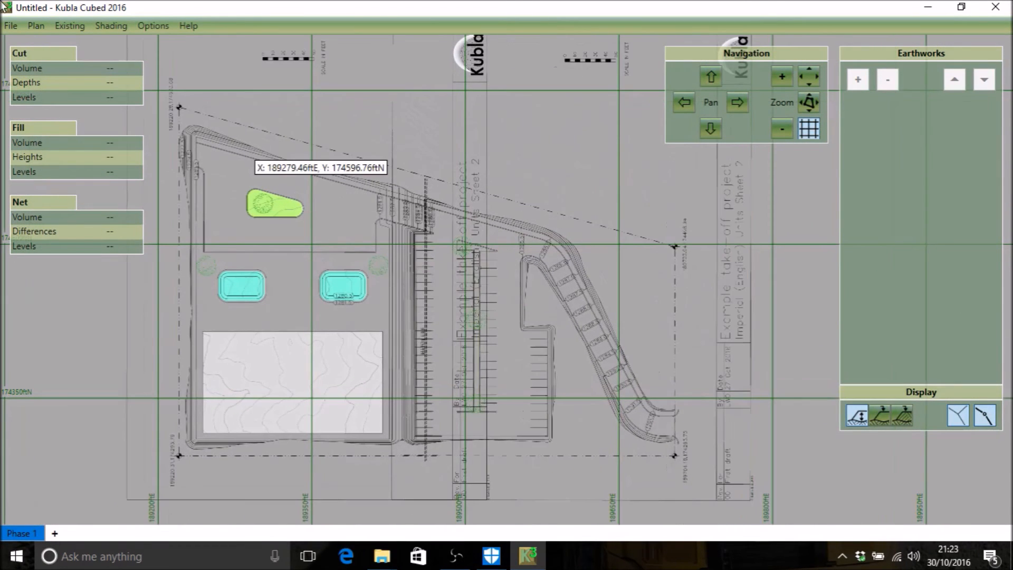
pyautogui.click(35, 26)
pyautogui.moveTo(83, 68)
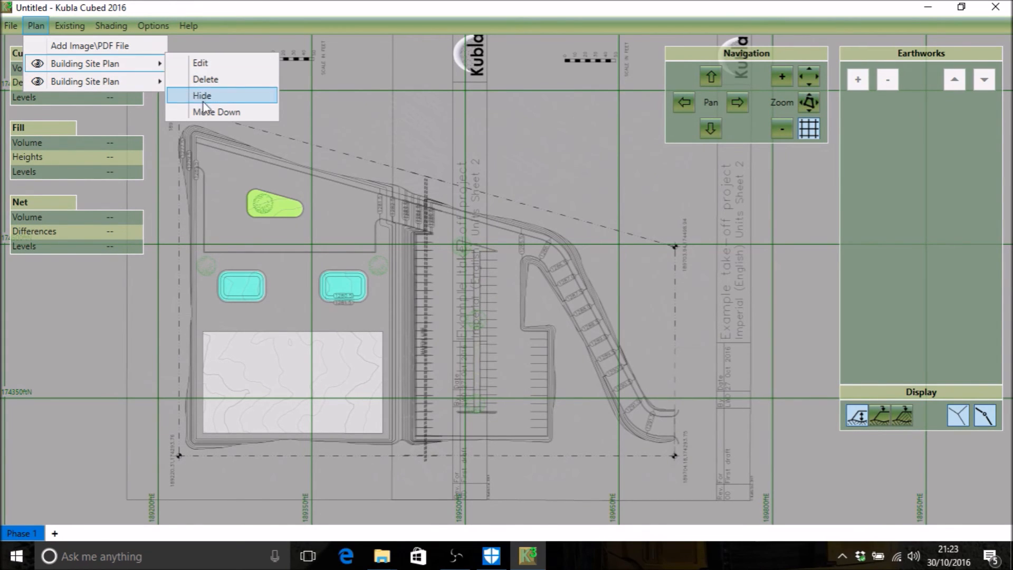
pyautogui.click(203, 63)
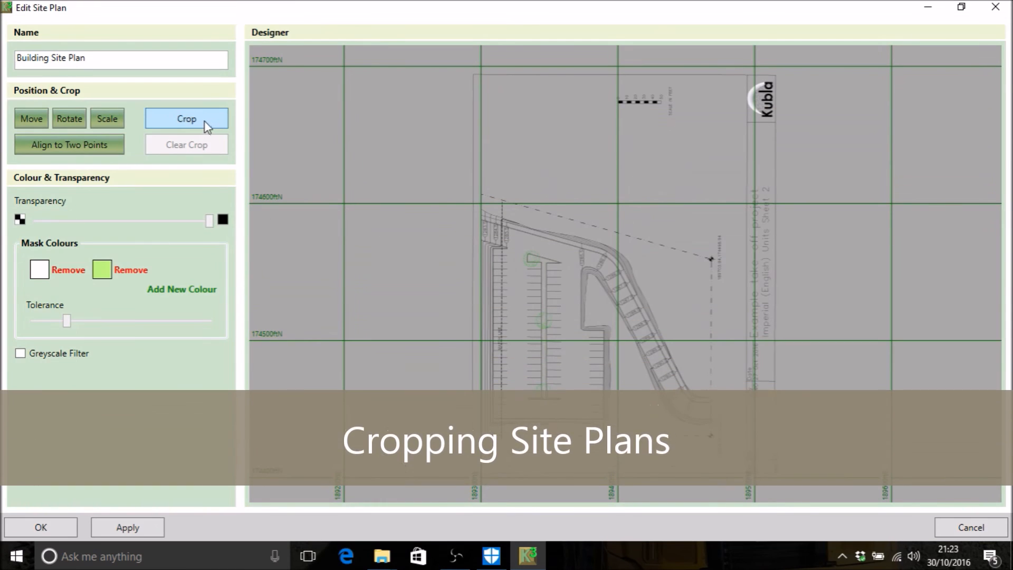
# Step: Crop the car park plan to about 189461.01 ftE, 174577.88 ftN through 189736.68 ftE, 174246.51 ftN, starting at the match line, and accept it
pyautogui.click(205, 122)
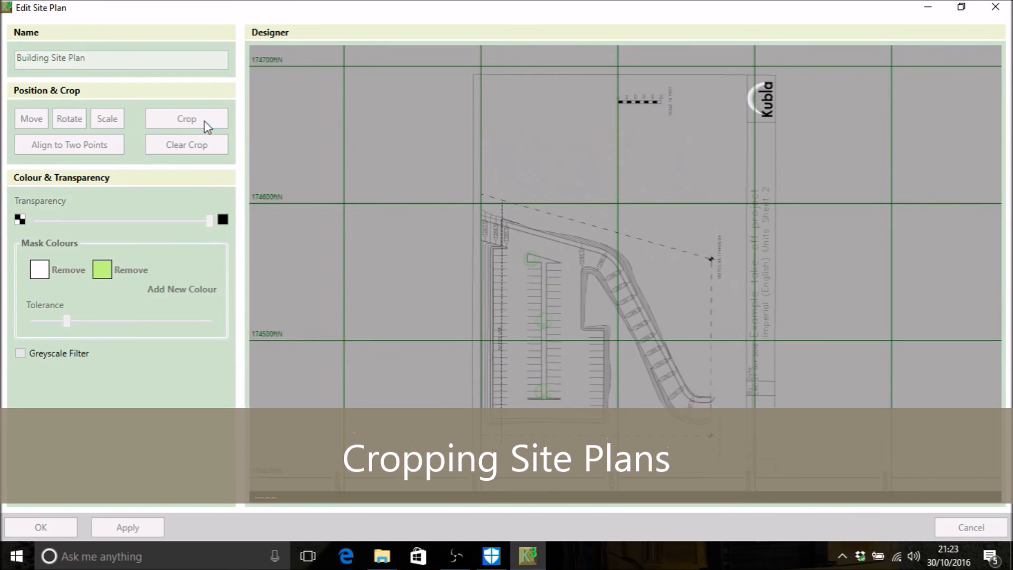
pyautogui.scroll(3, 500, 226)
pyautogui.moveTo(572, 291); pyautogui.dragTo(490, 195, button='middle')
pyautogui.scroll(-2, 481, 138)
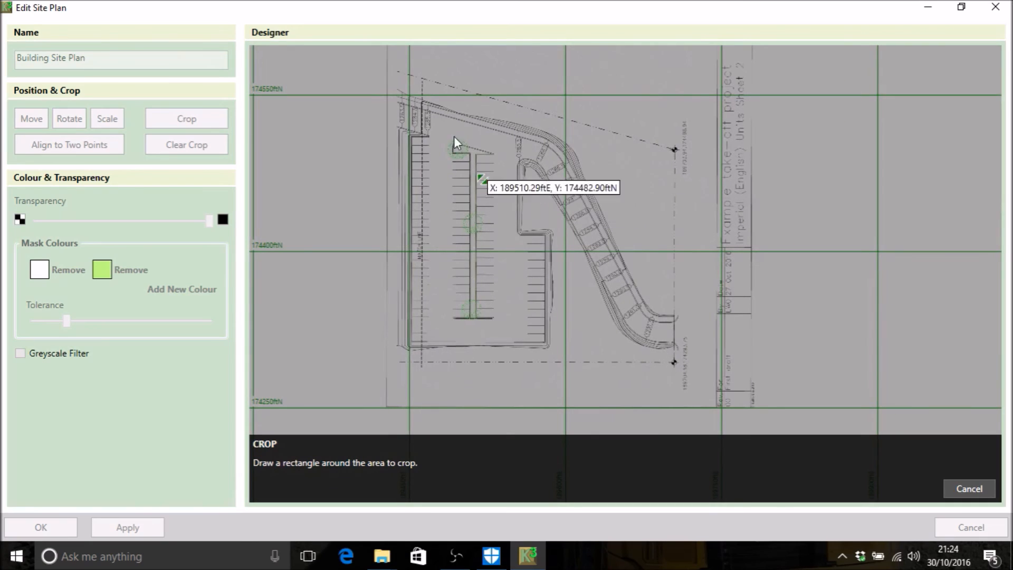
pyautogui.moveTo(421, 66); pyautogui.dragTo(708, 412)
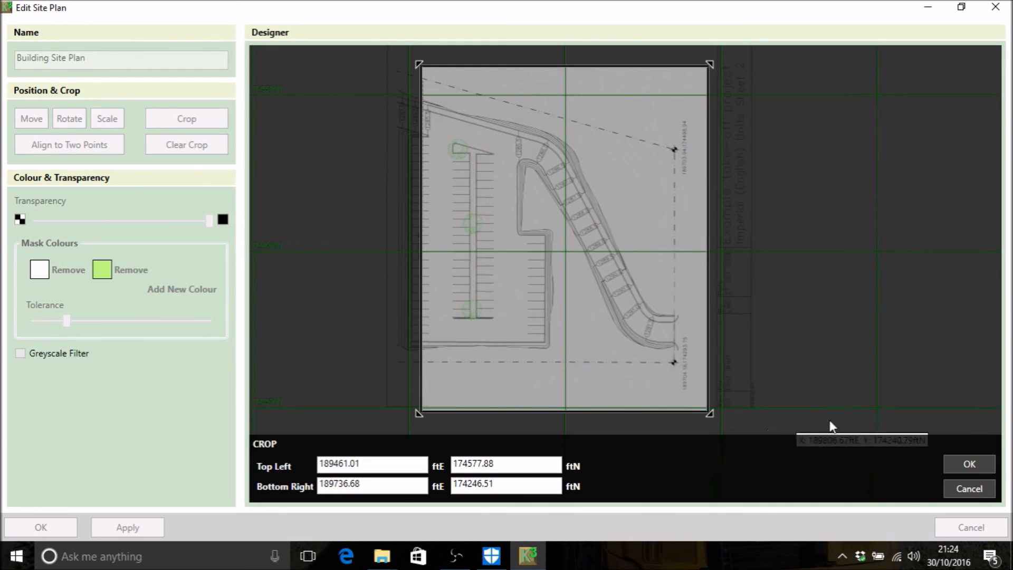
pyautogui.click(975, 464)
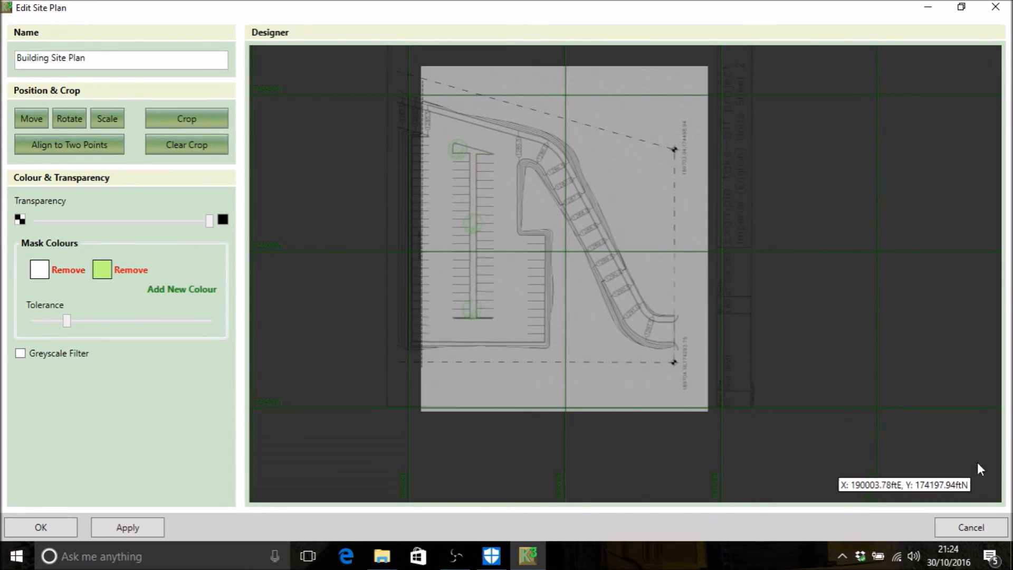
pyautogui.click(45, 523)
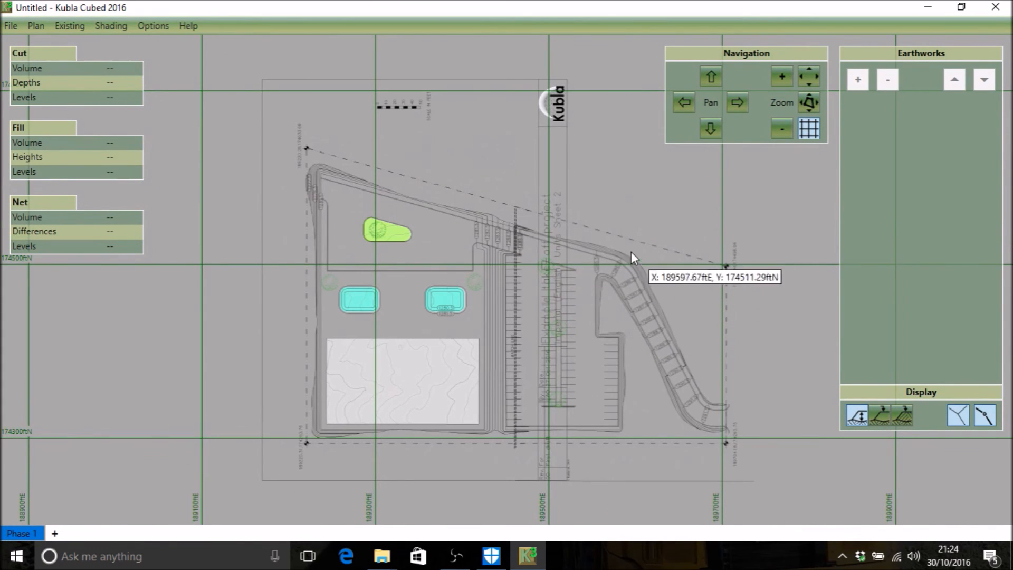
# Step: Crop the building sheet's site plan to about 189179.39 ftE, 174672.67 ftN through 189460.29 ftE, 174277.09 ftN, ending at the match line, and accept it
pyautogui.click(38, 27)
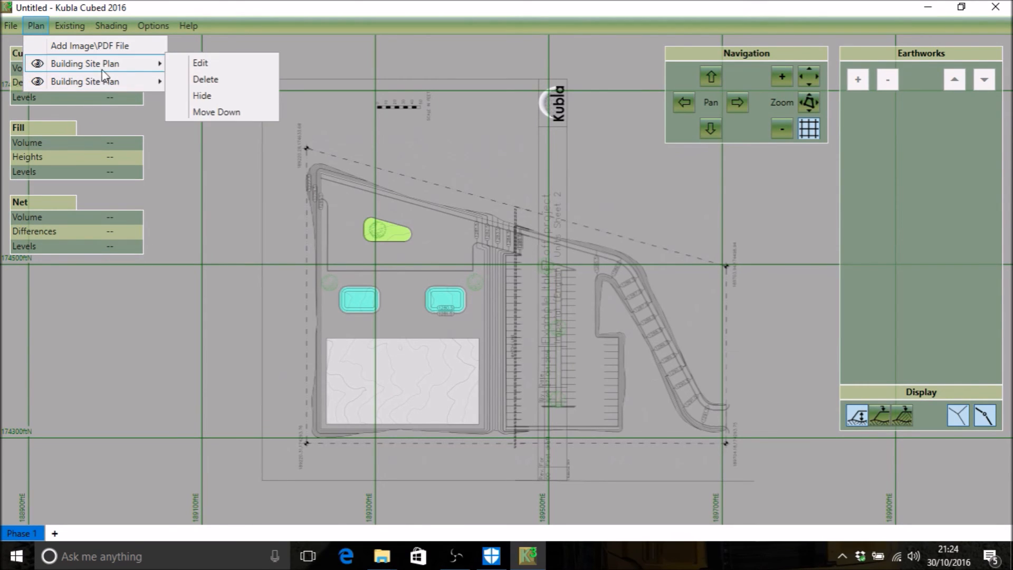
pyautogui.moveTo(155, 82)
pyautogui.click(203, 79)
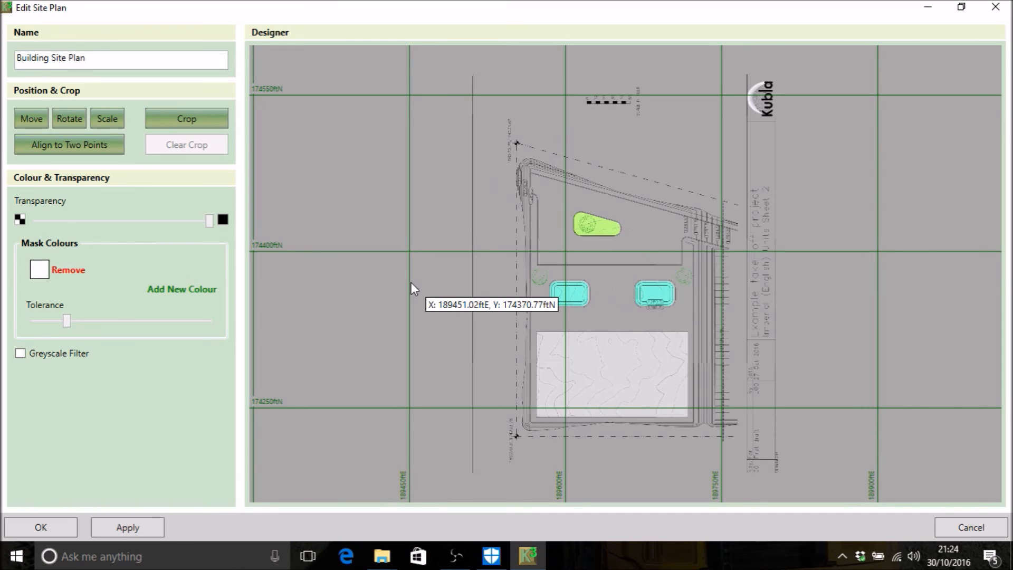
pyautogui.click(174, 129)
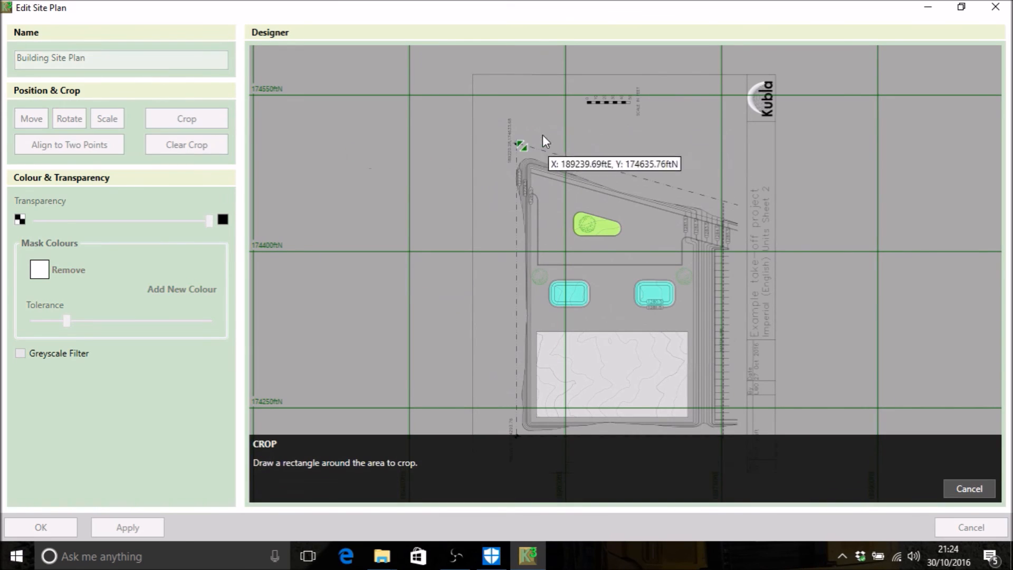
pyautogui.scroll(-1, 571, 240)
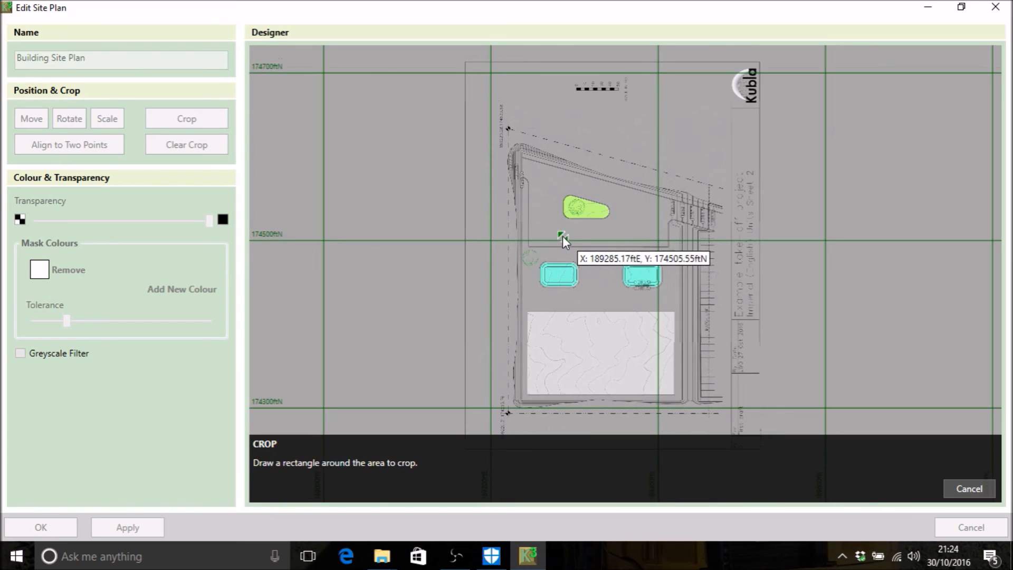
pyautogui.moveTo(473, 94)
pyautogui.mouseDown()
pyautogui.moveTo(610, 318)
pyautogui.moveTo(726, 435)
pyautogui.moveTo(709, 427)
pyautogui.mouseUp()
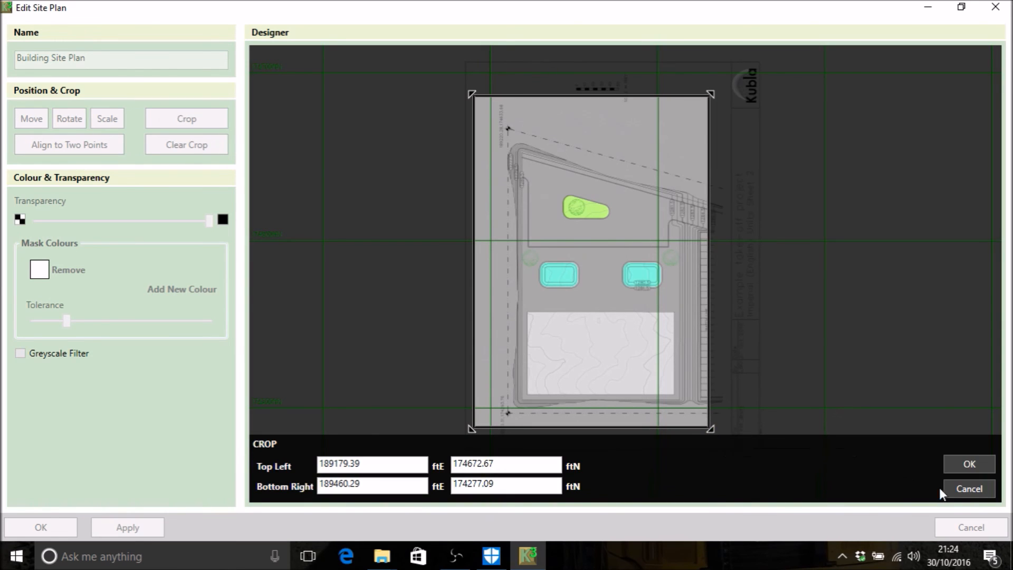
pyautogui.click(971, 464)
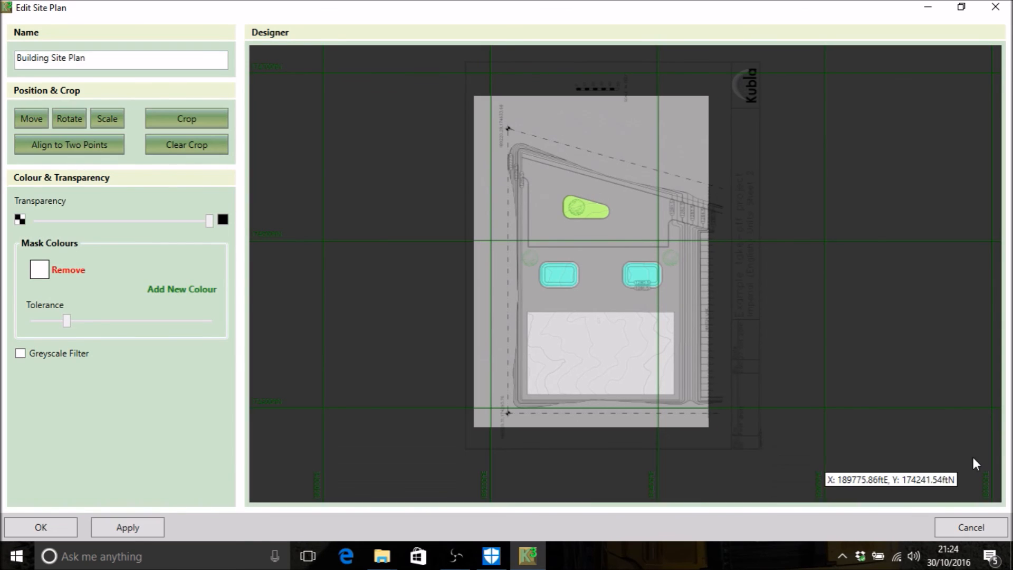
pyautogui.click(52, 529)
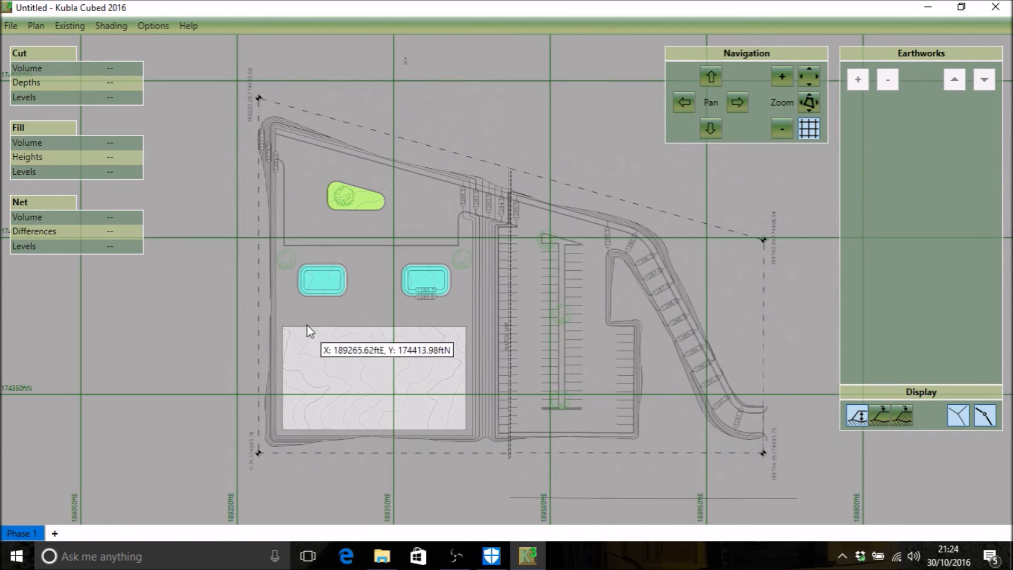
pyautogui.scroll(-2, 308, 303)
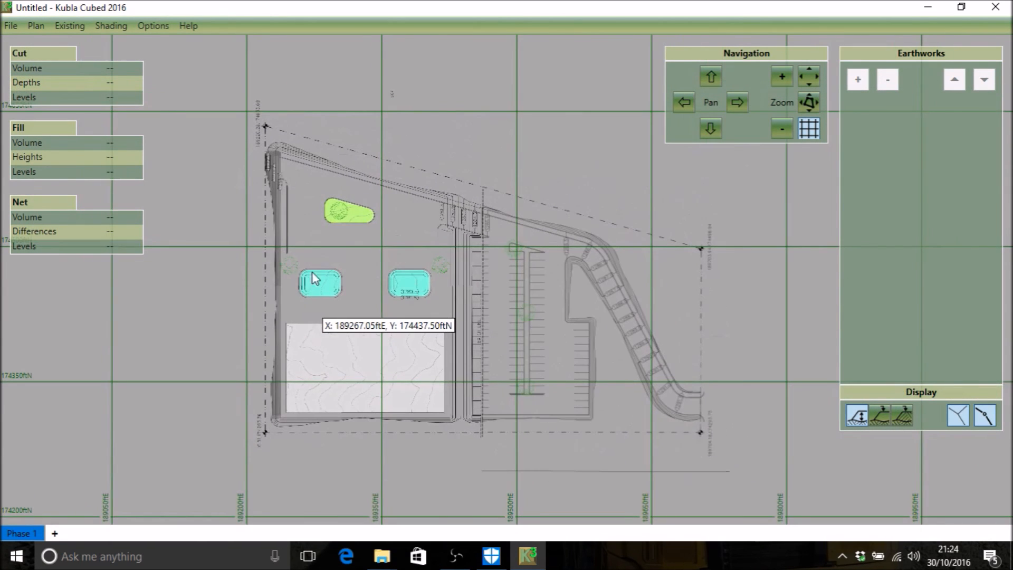
pyautogui.click(44, 27)
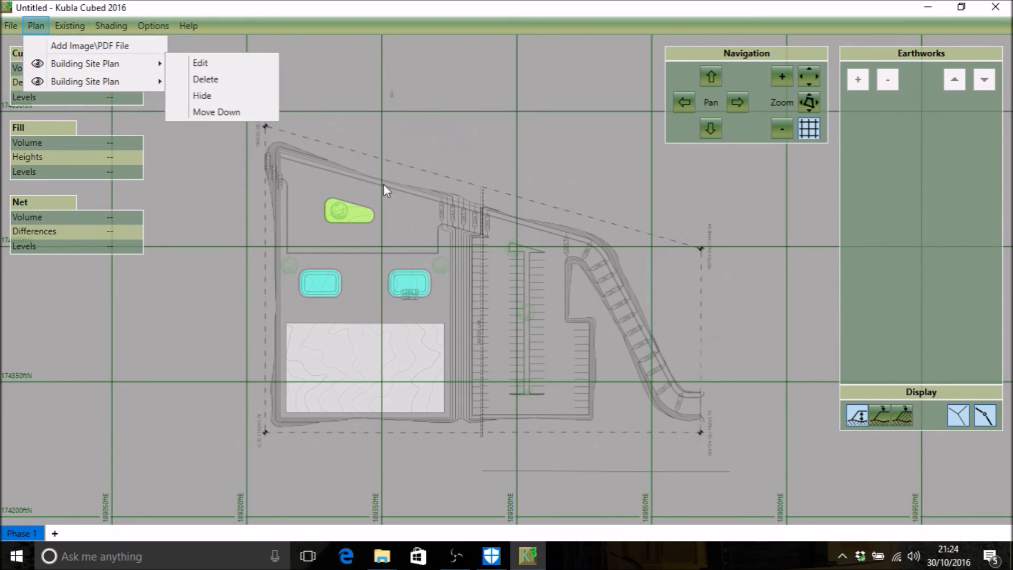
pyautogui.click(454, 264)
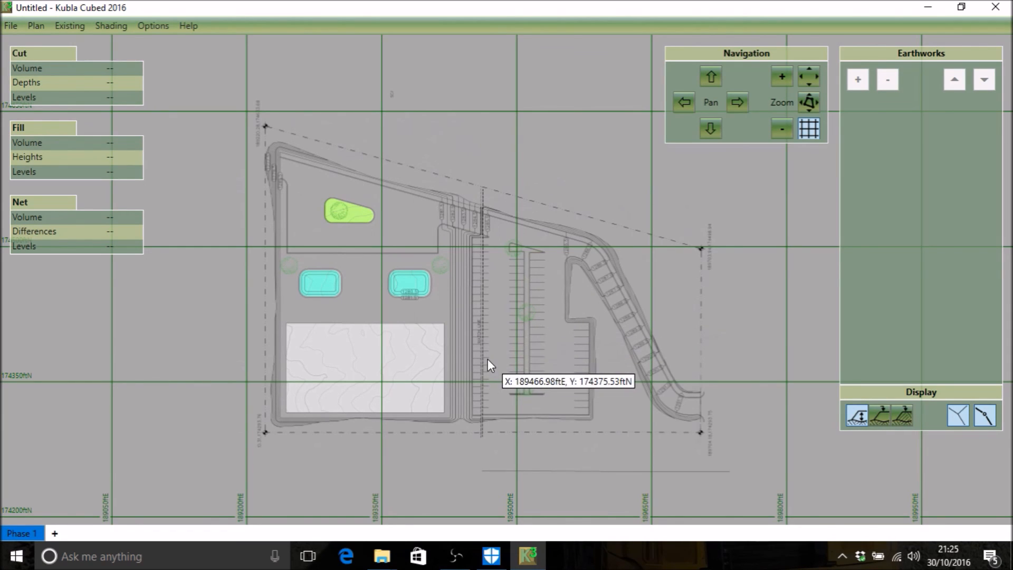
pyautogui.scroll(1, 487, 360)
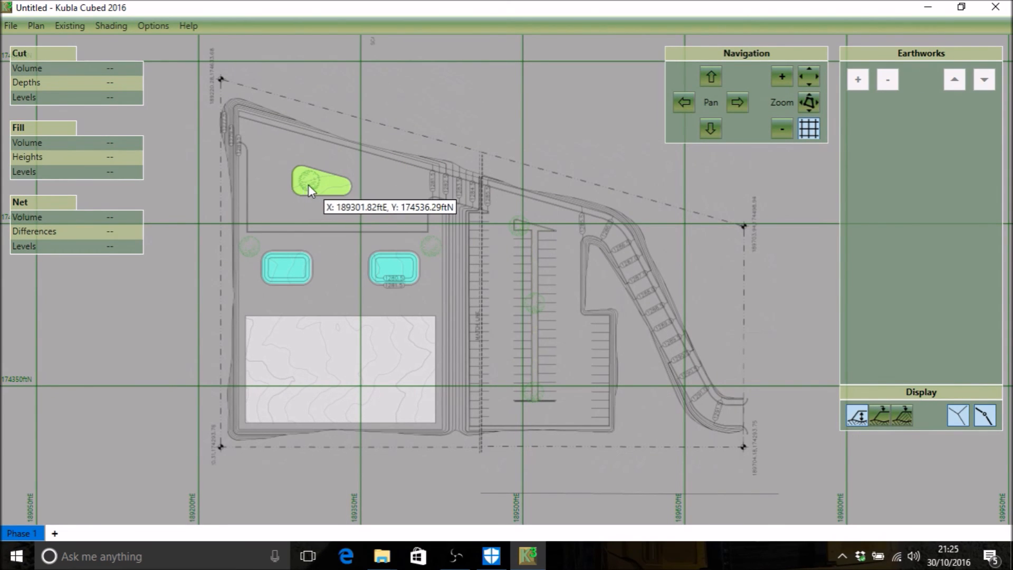
# Step: Bring up the edit and visibility options of the first listed Building Site Plan
pyautogui.click(38, 27)
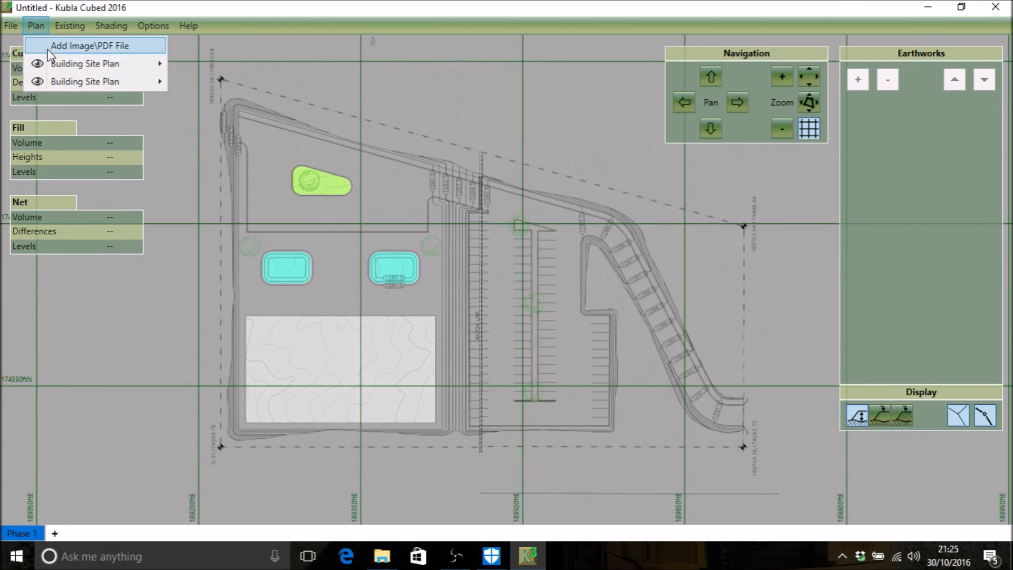
pyautogui.moveTo(168, 65)
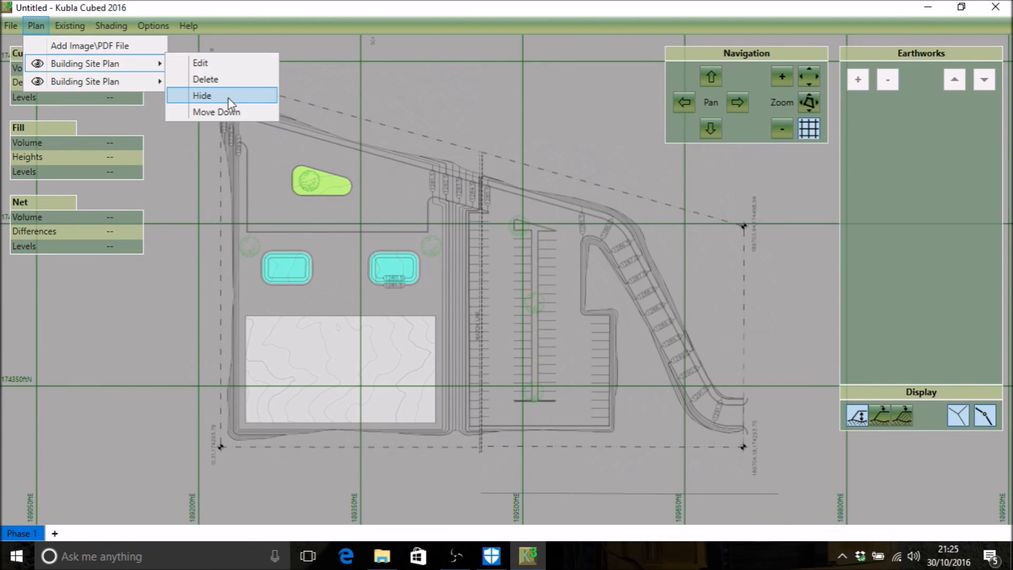